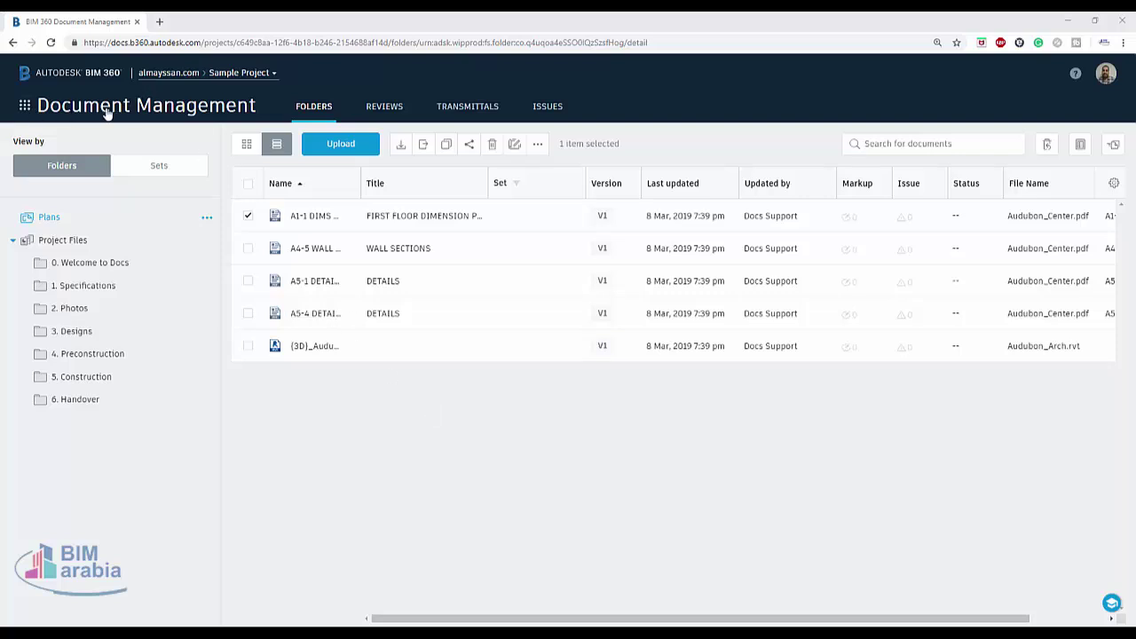
- Glance at the project modules list, then start and cancel sharing Project Files by email
left_click(24, 106)
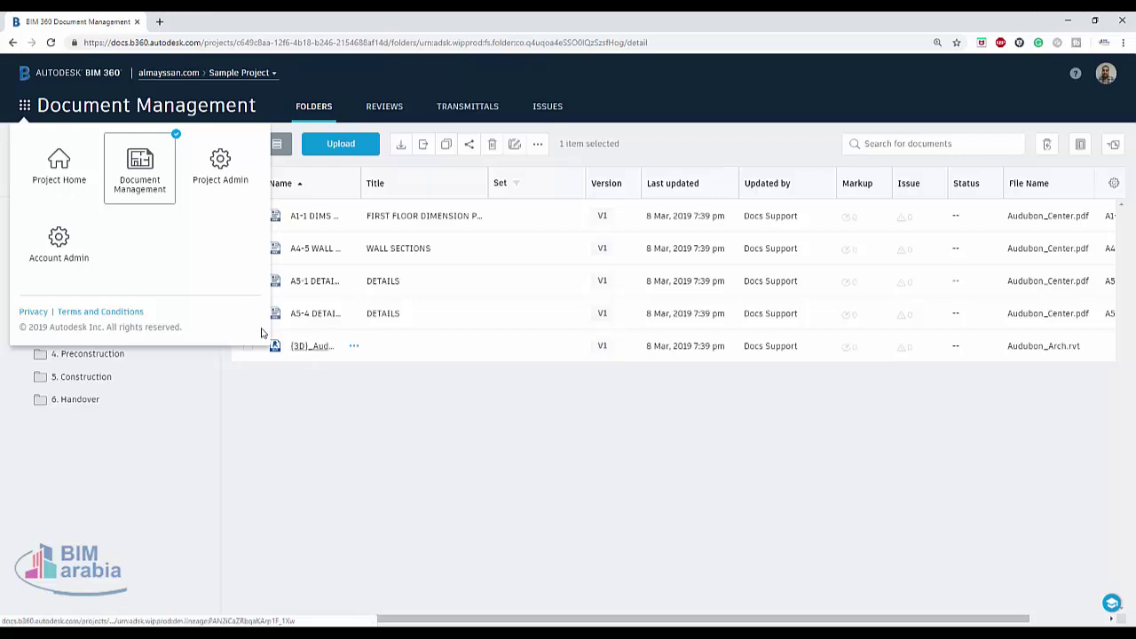
left_click(410, 468)
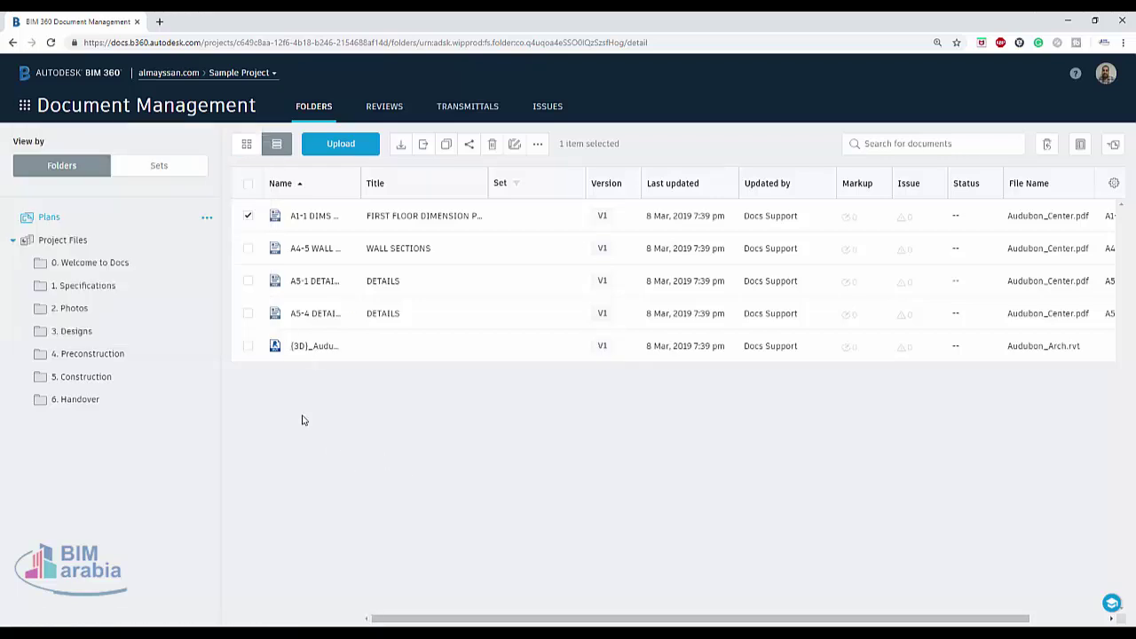
left_click(207, 243)
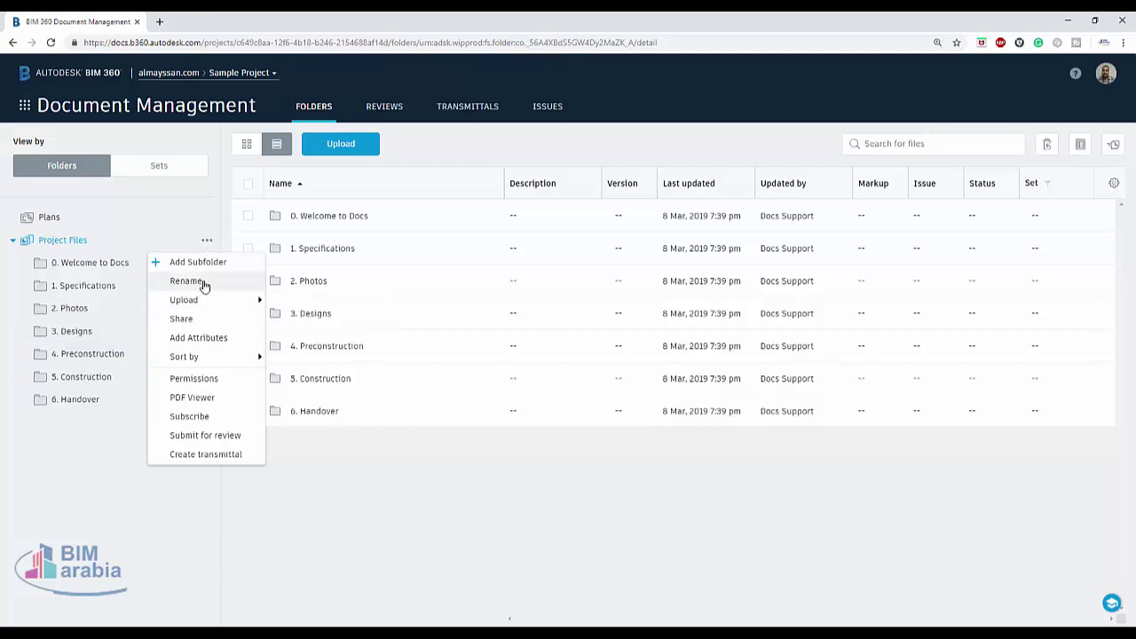
mouse_move(183, 300)
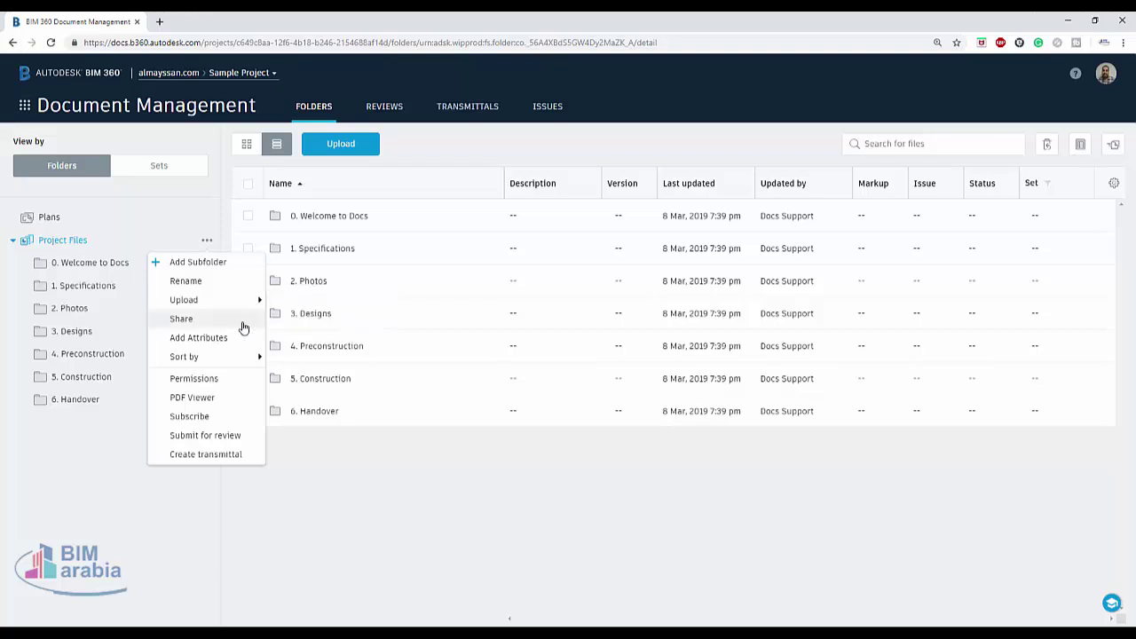
left_click(231, 324)
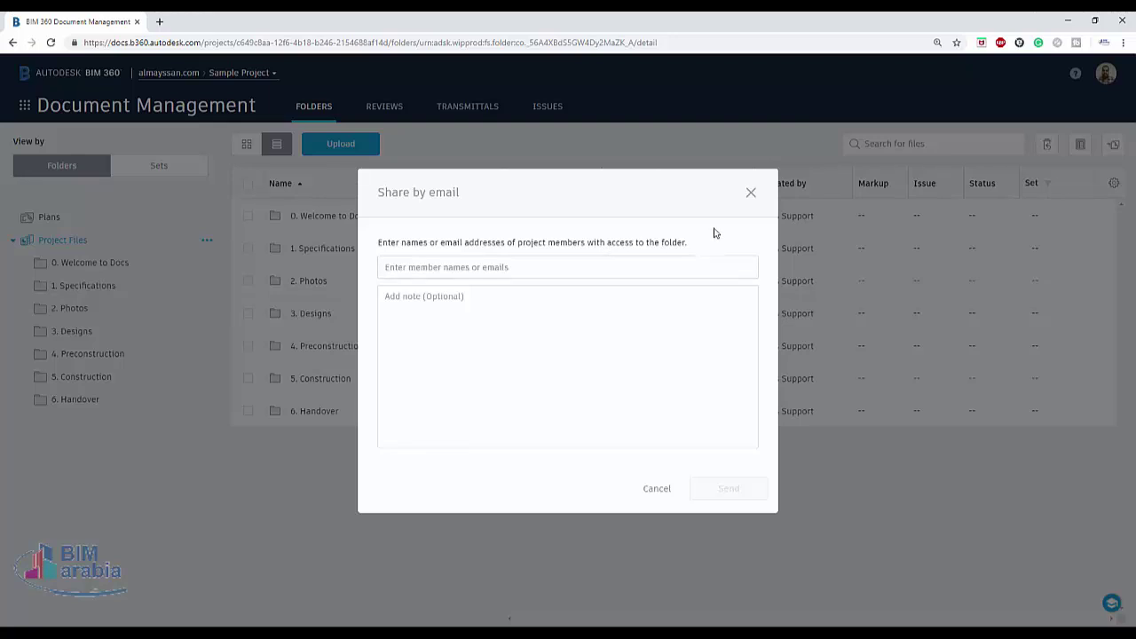
left_click(751, 193)
- Start adding a folder attribute to Project Files, cancel it, and bring up the folder's sort options
left_click(208, 243)
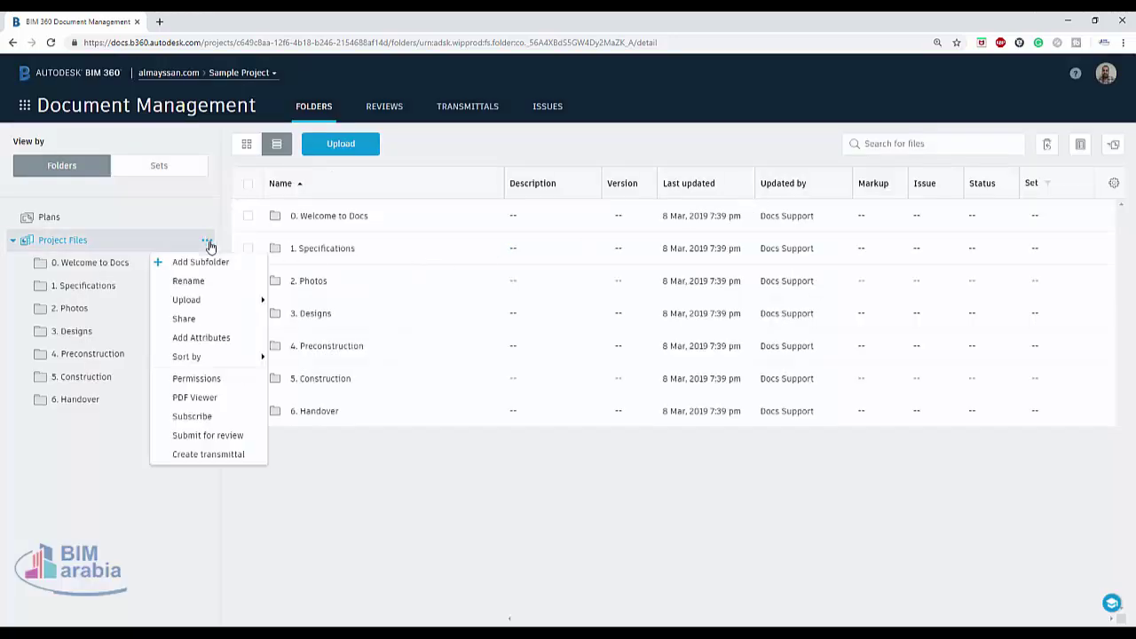
left_click(226, 340)
left_click(423, 149)
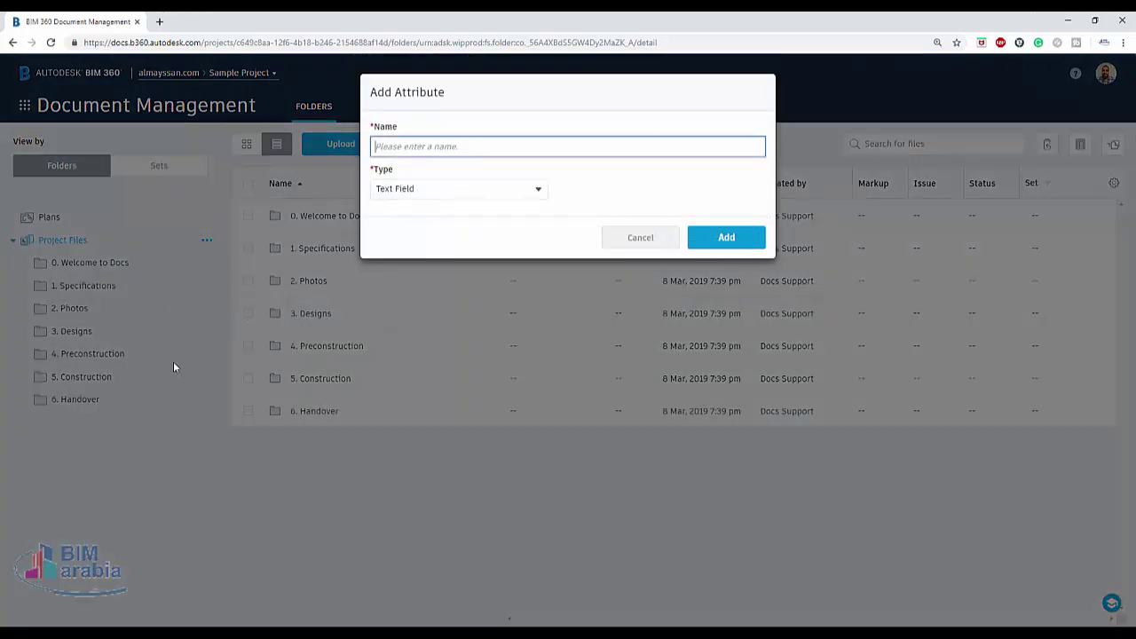
left_click(652, 240)
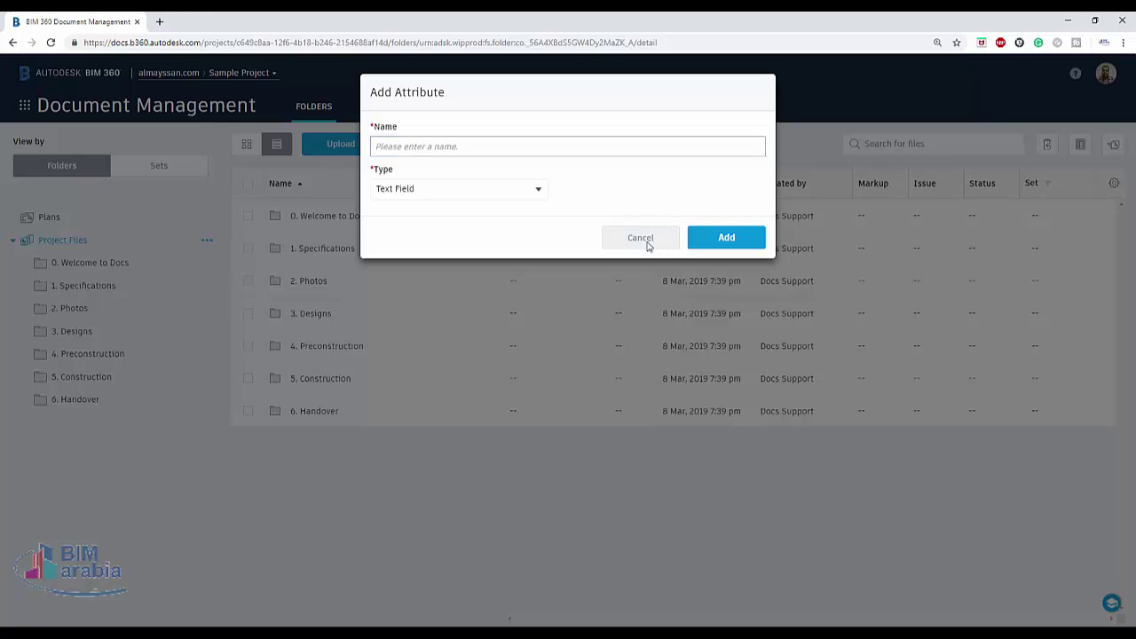
left_click(208, 243)
mouse_move(186, 357)
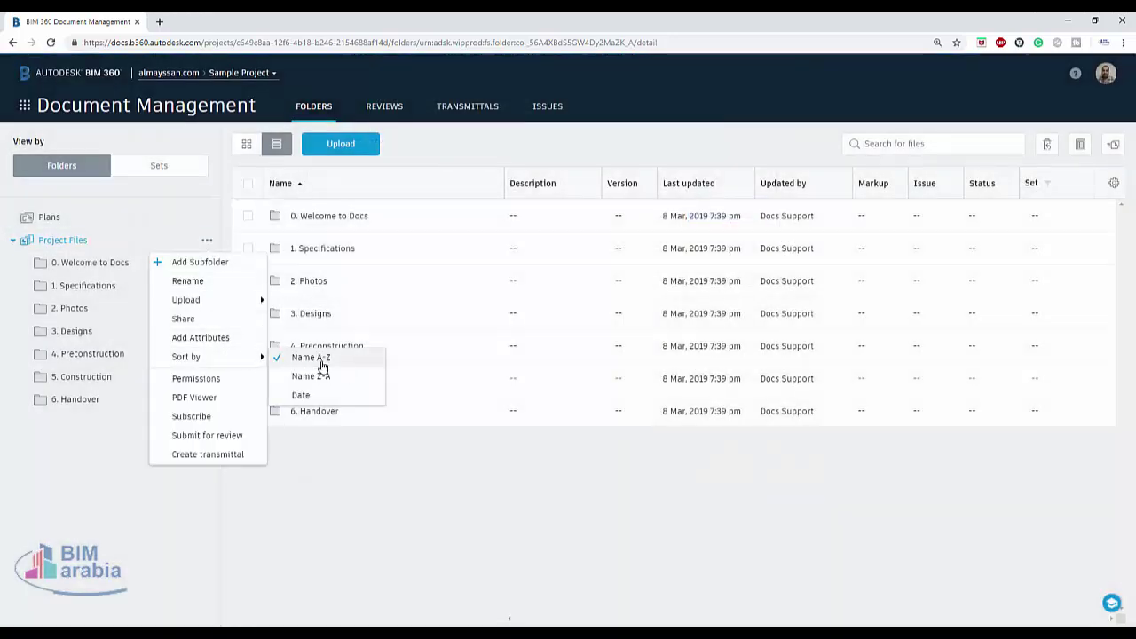
- Review the Project Files permissions and its Browser (Default) PDF viewer applied to all subfolders
left_click(248, 385)
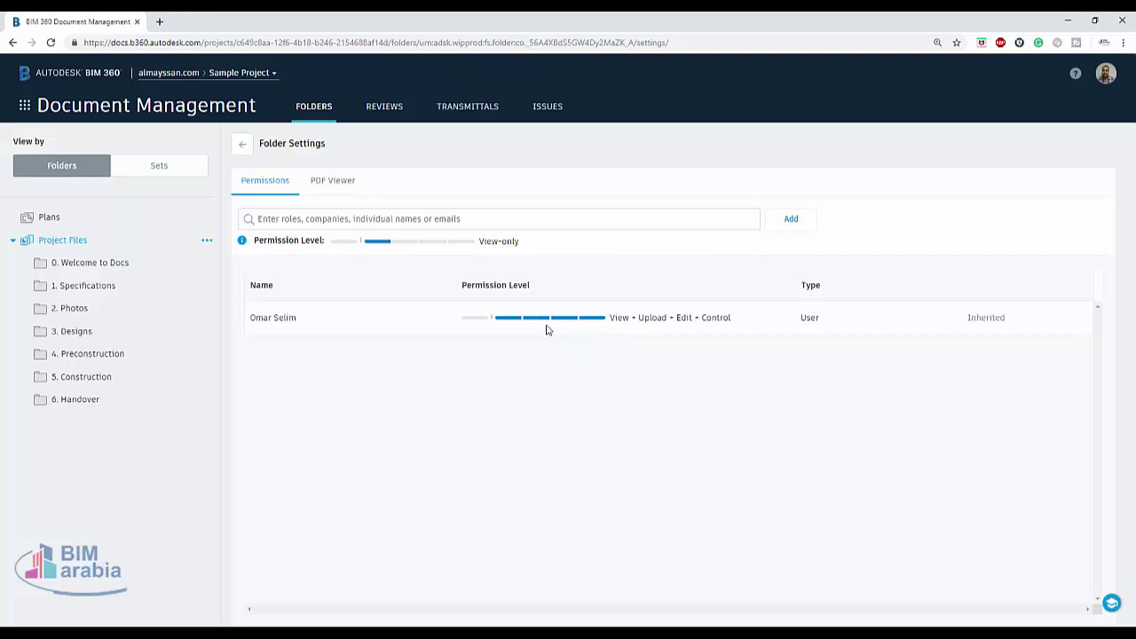
left_click(331, 182)
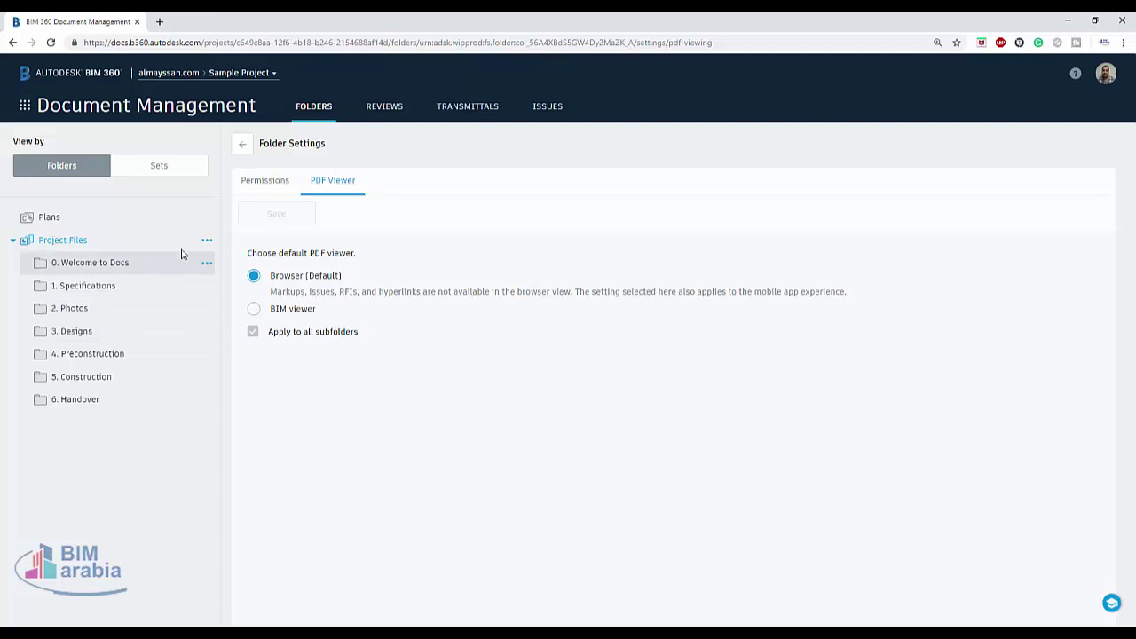
left_click(205, 241)
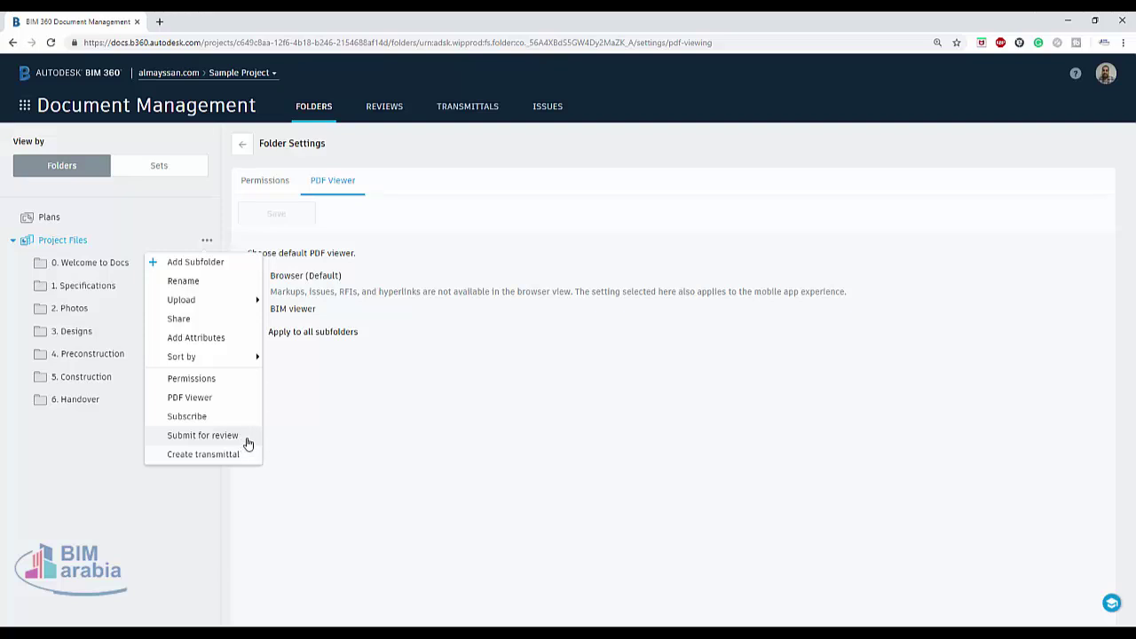
- Start a review submission for Project Files and, with no workflows available, go to Project Admin Reviews
left_click(202, 435)
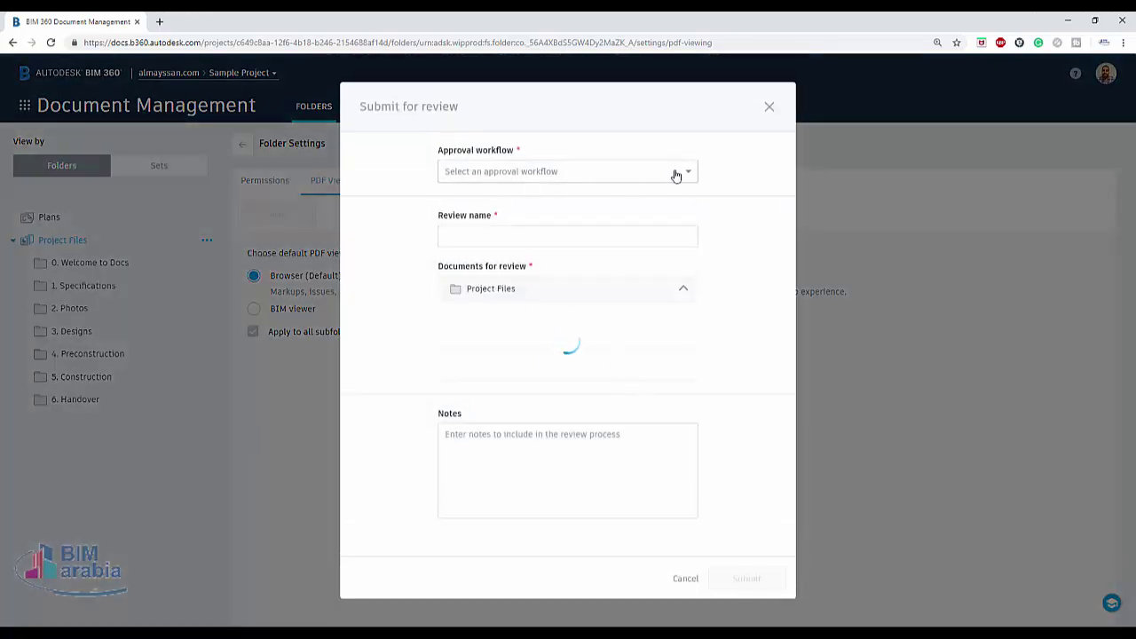
left_click(679, 173)
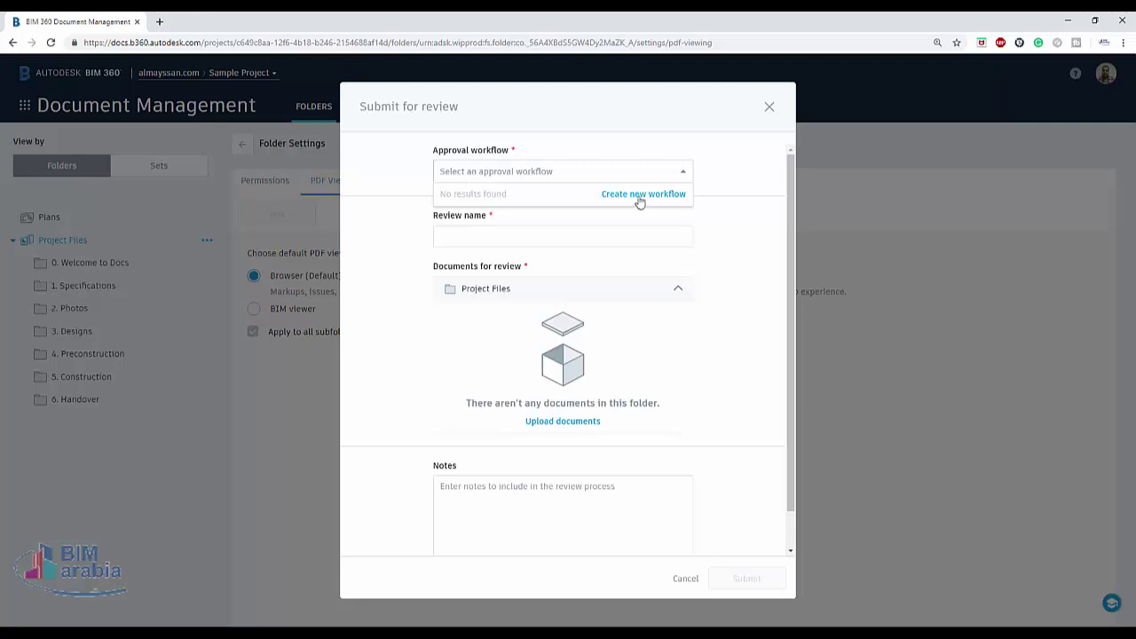
left_click(643, 195)
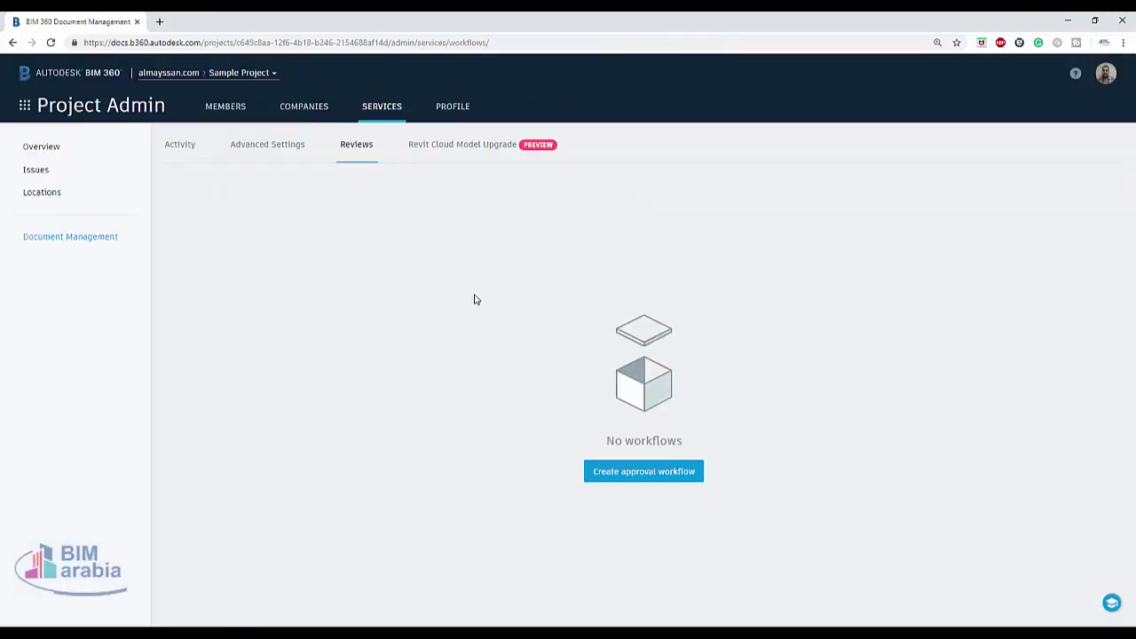
- Create an approval workflow from the Three Step Approval template and continue to its setup form
left_click(660, 477)
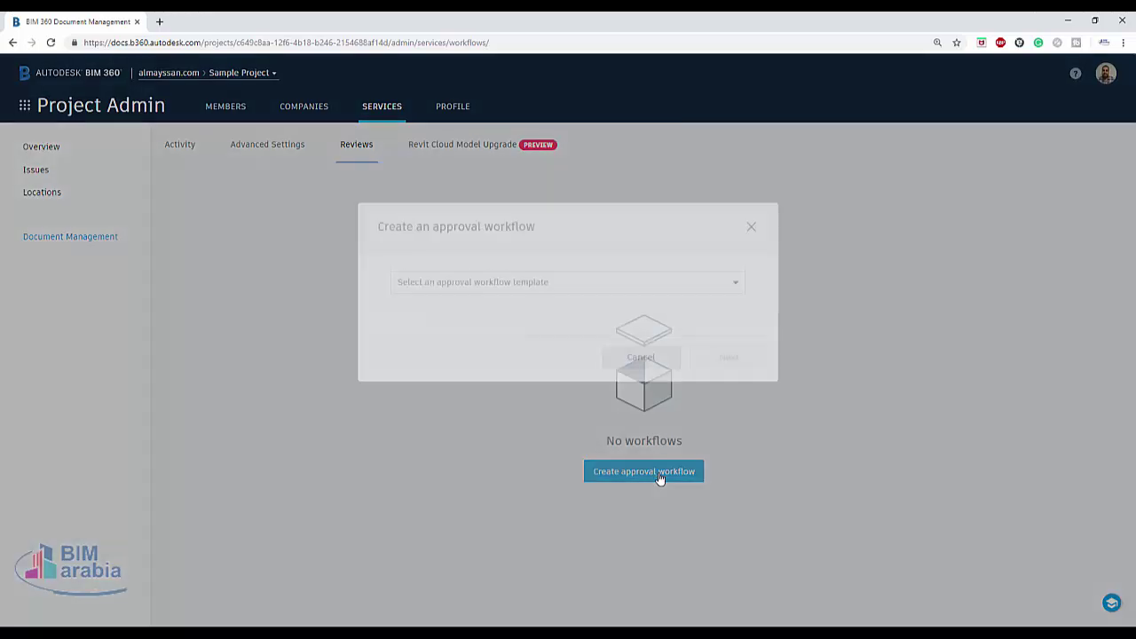
left_click(731, 312)
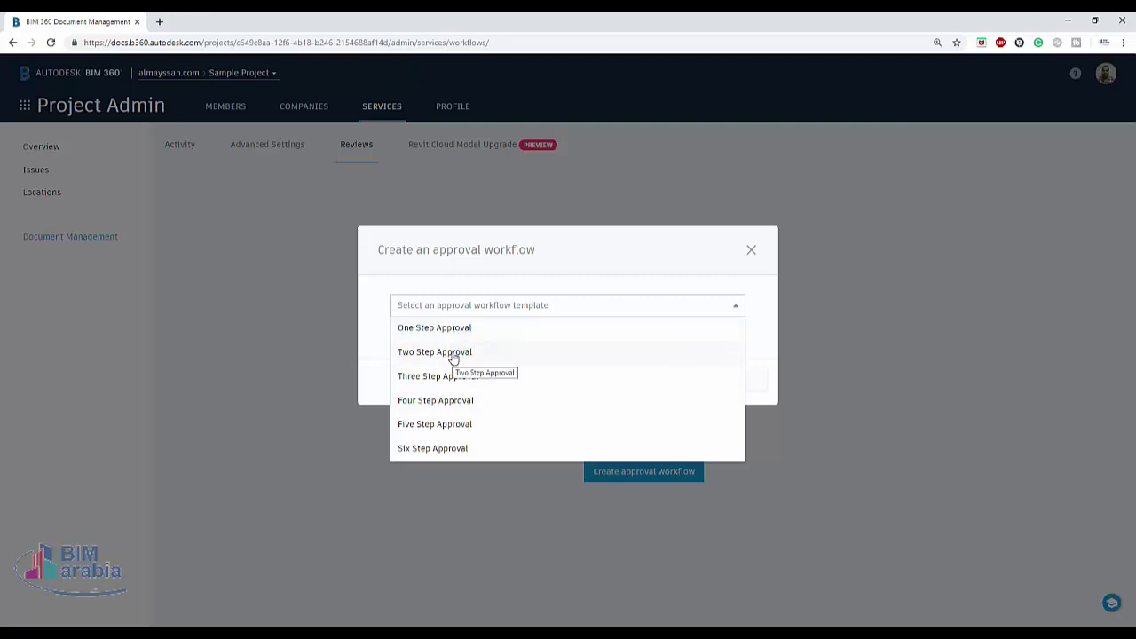
left_click(451, 375)
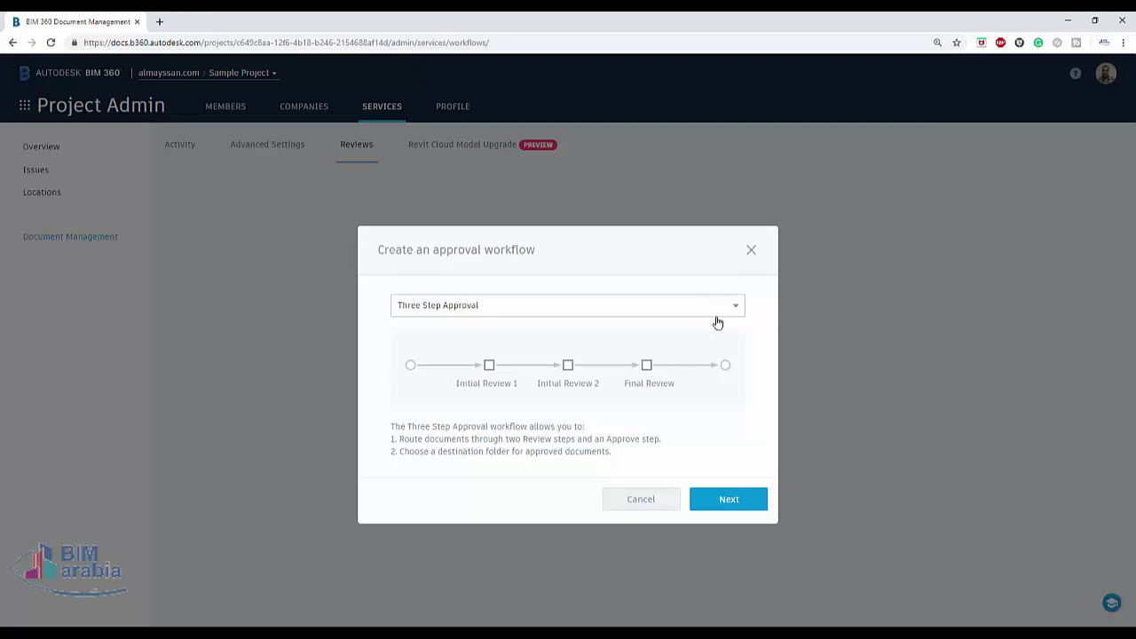
left_click(729, 502)
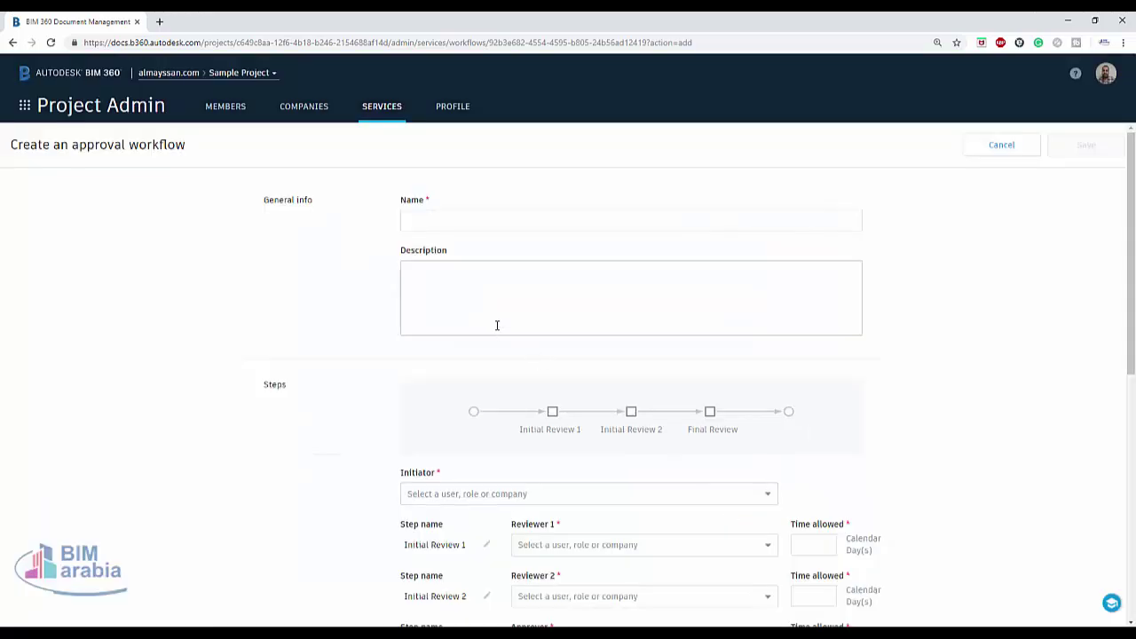
- Enter 'bim work flow' as the approval workflow's name
left_click(450, 217)
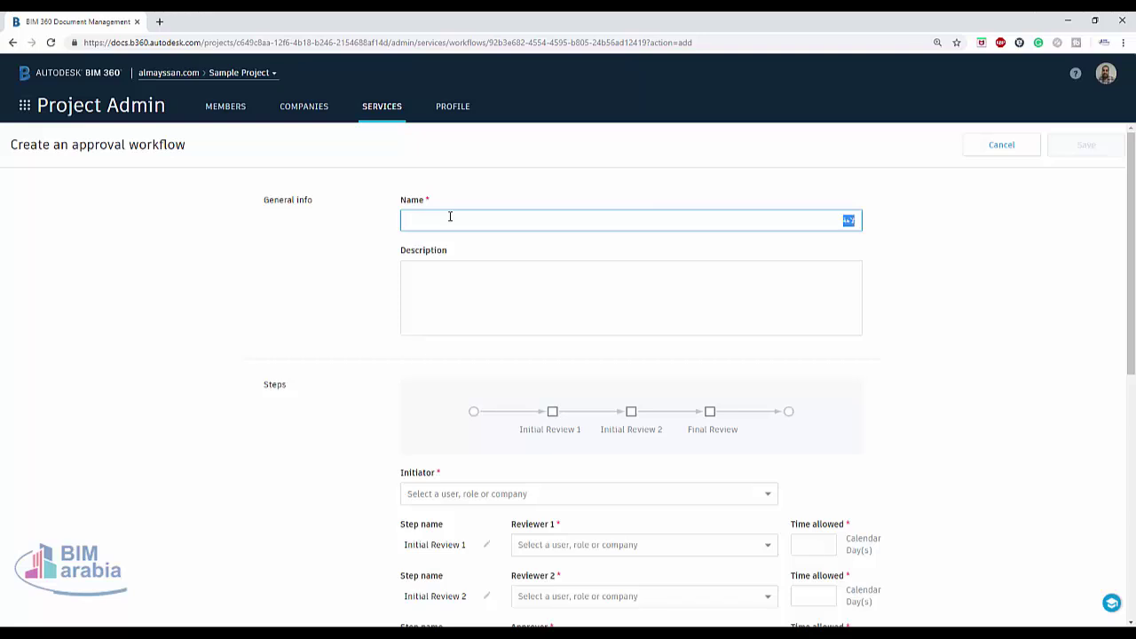
type("b")
type("rk flow")
left_click(474, 415)
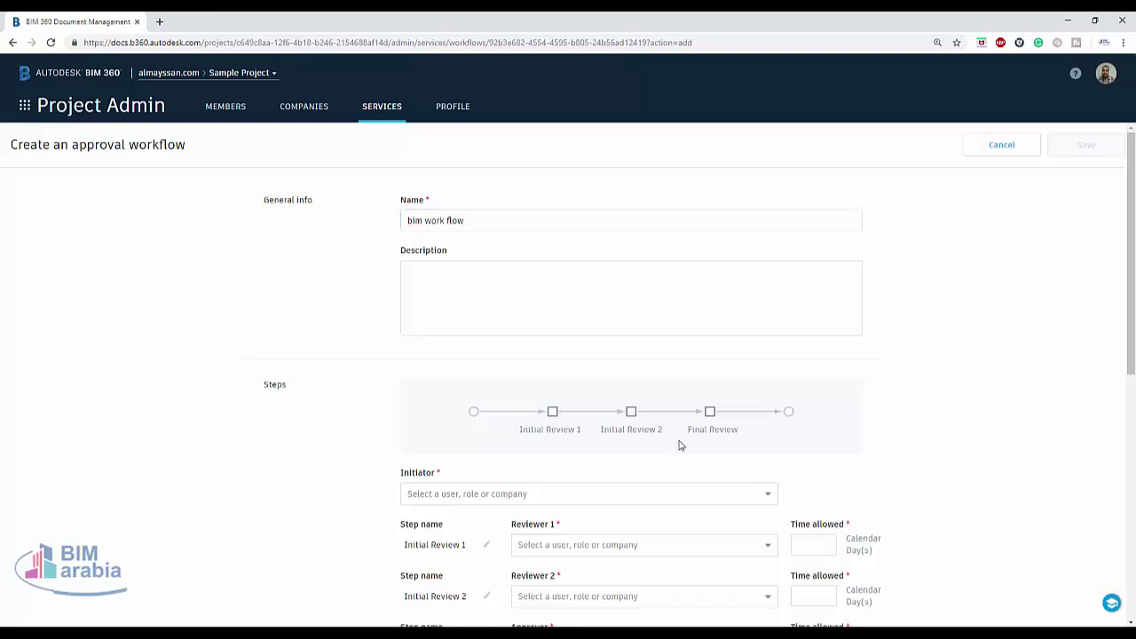
- Assign Architect, BIM Manager and Document Manager to Initial Review 1, Initial Review 2 and Final Review
scroll(761, 461, "down", 3)
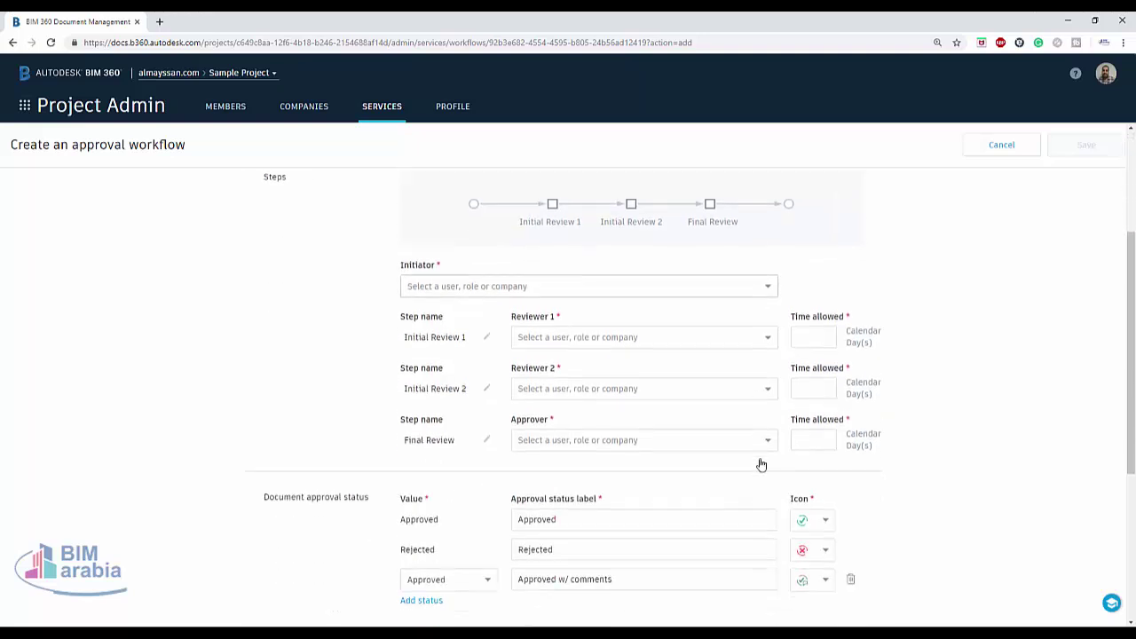
scroll(386, 355, "down", 3)
scroll(352, 385, "up", 3)
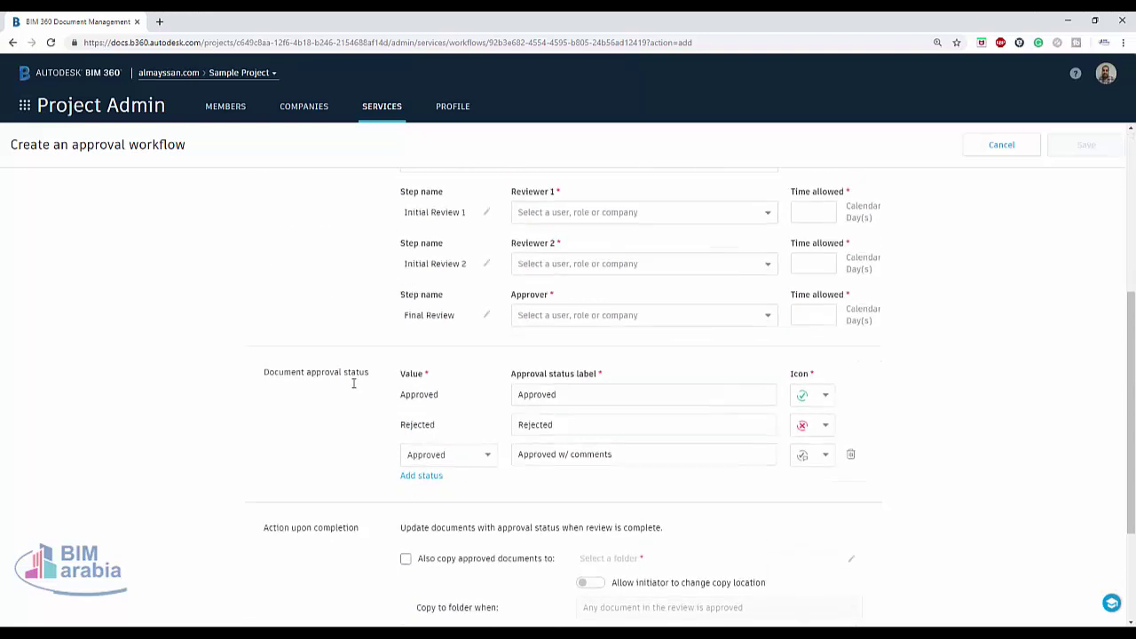
left_click(569, 307)
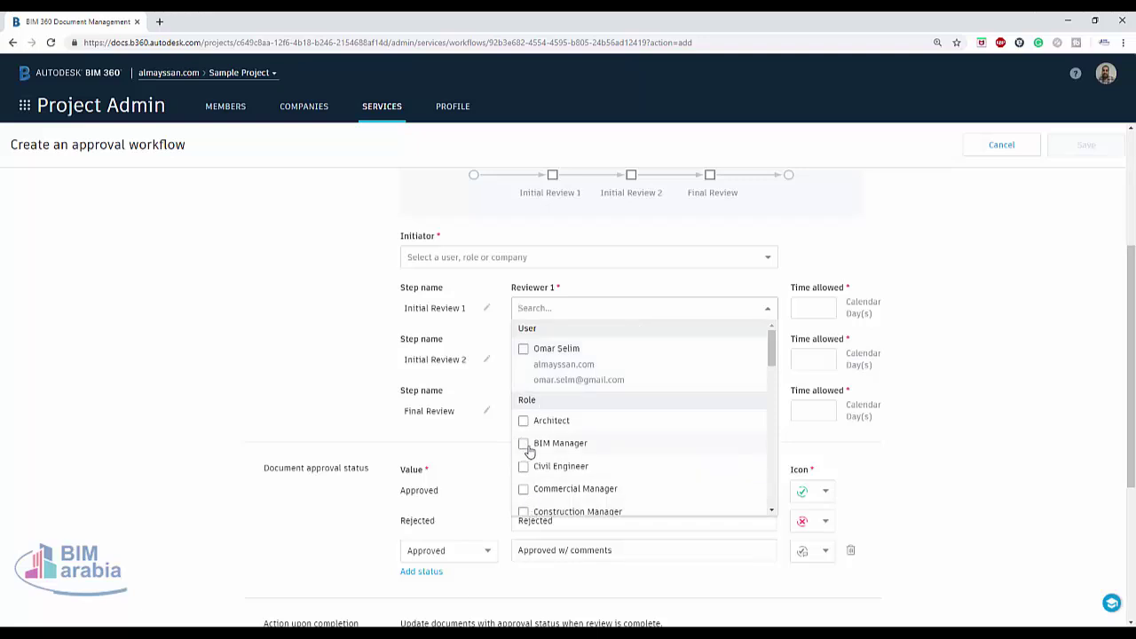
left_click(522, 419)
left_click(406, 346)
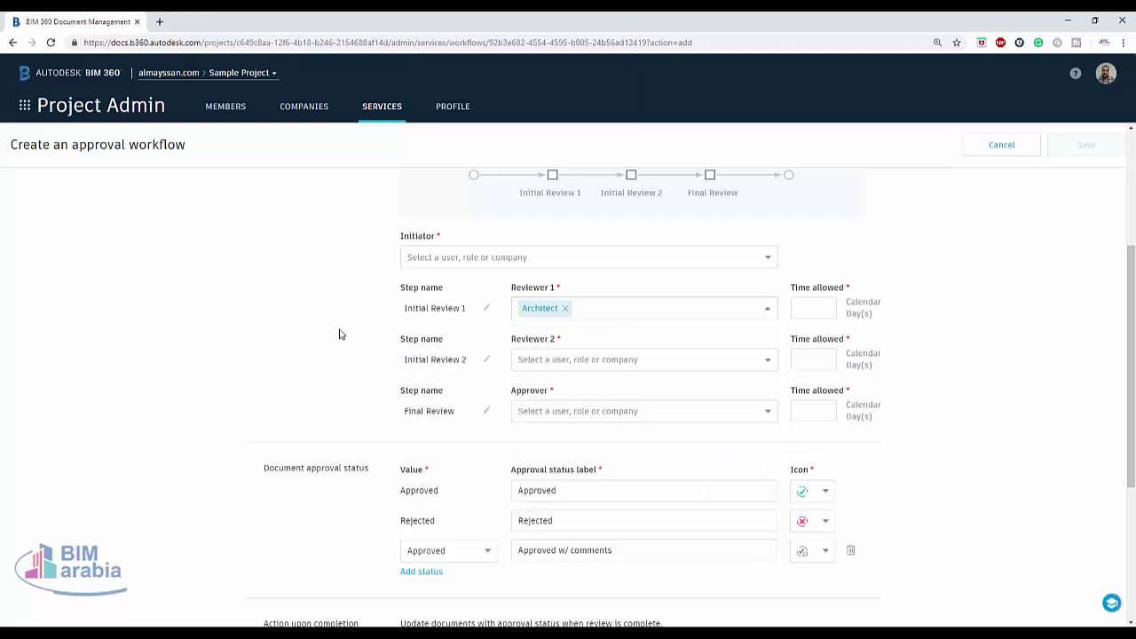
left_click(569, 357)
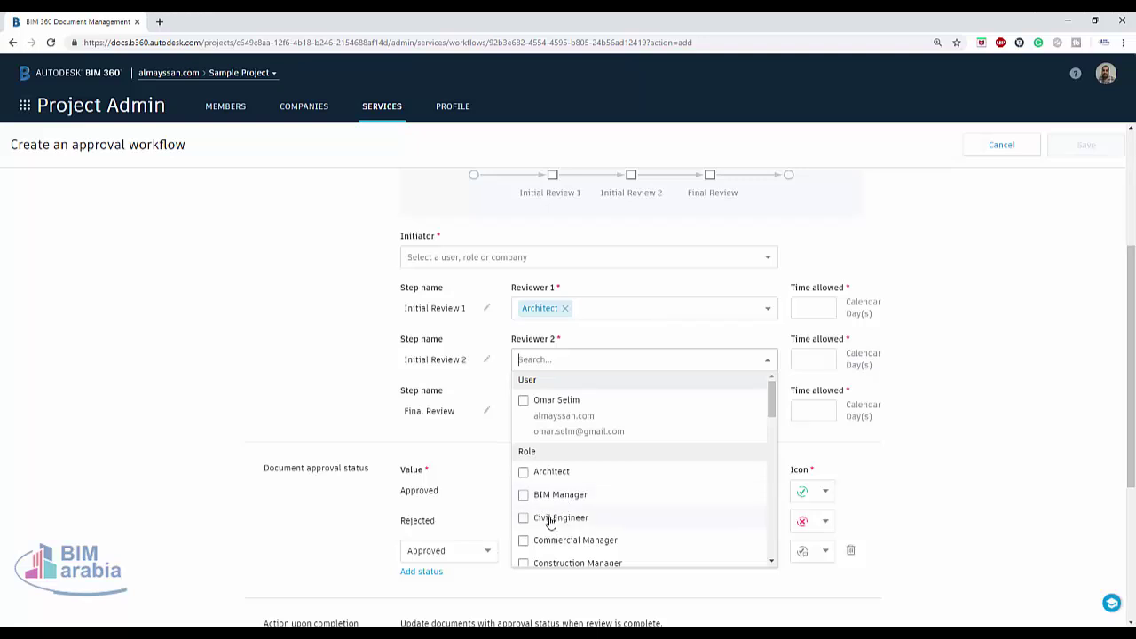
left_click(532, 496)
left_click(293, 401)
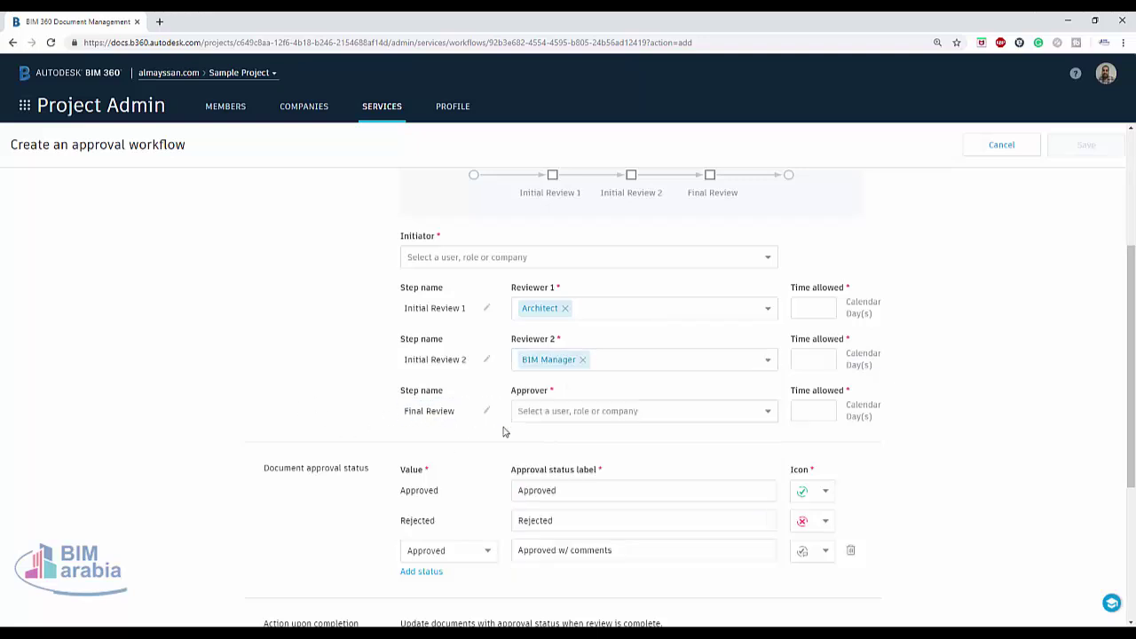
left_click(543, 413)
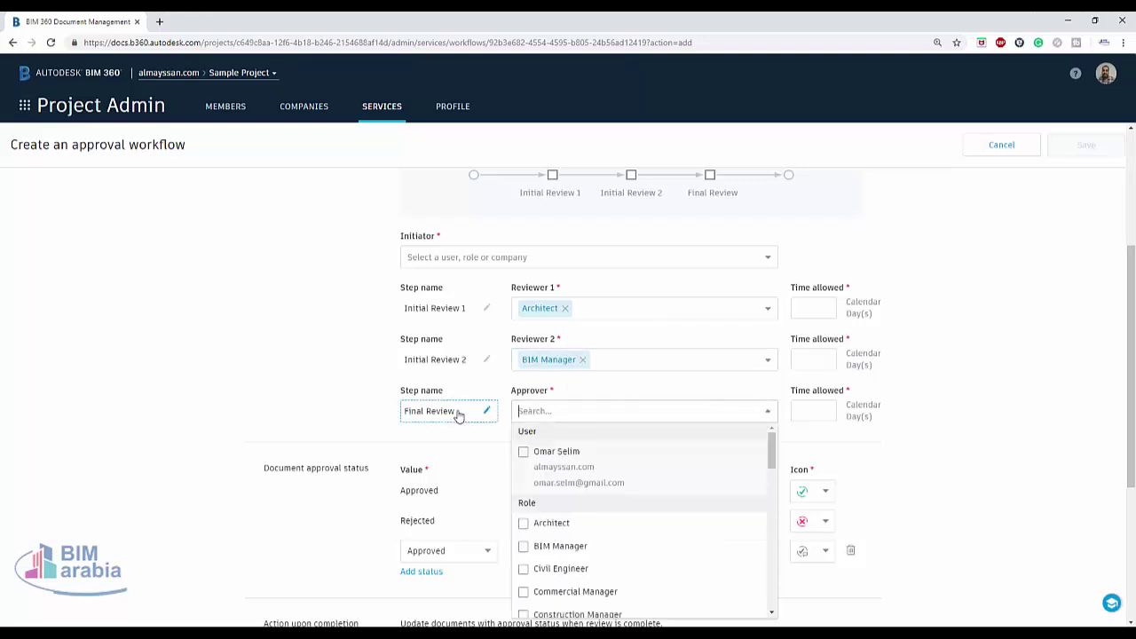
scroll(621, 568, "down", 1)
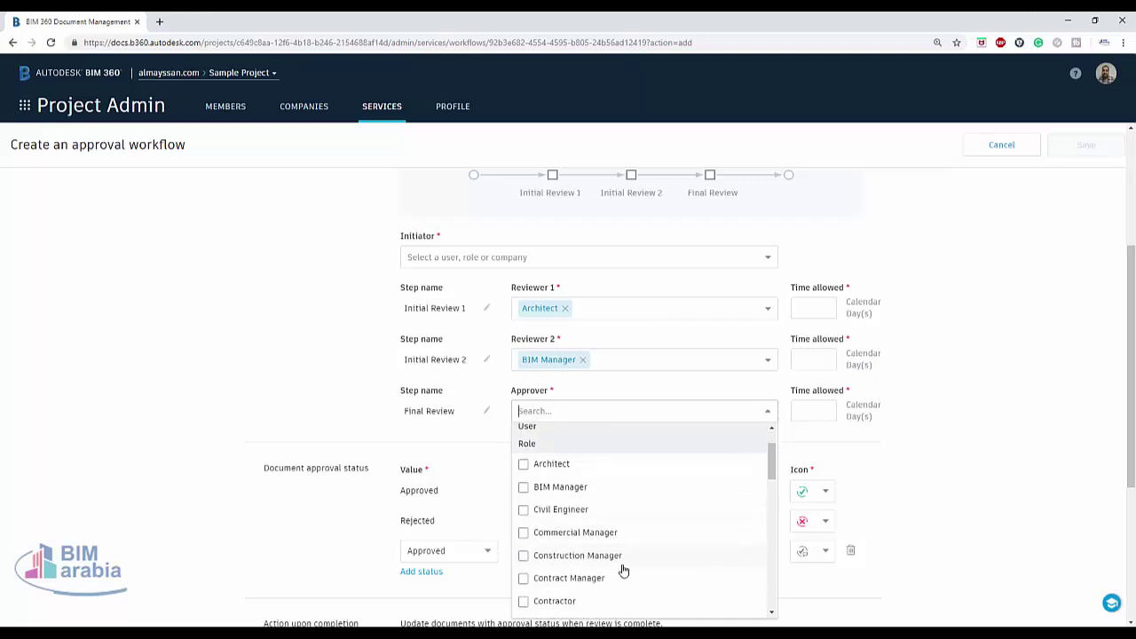
scroll(617, 564, "down", 2)
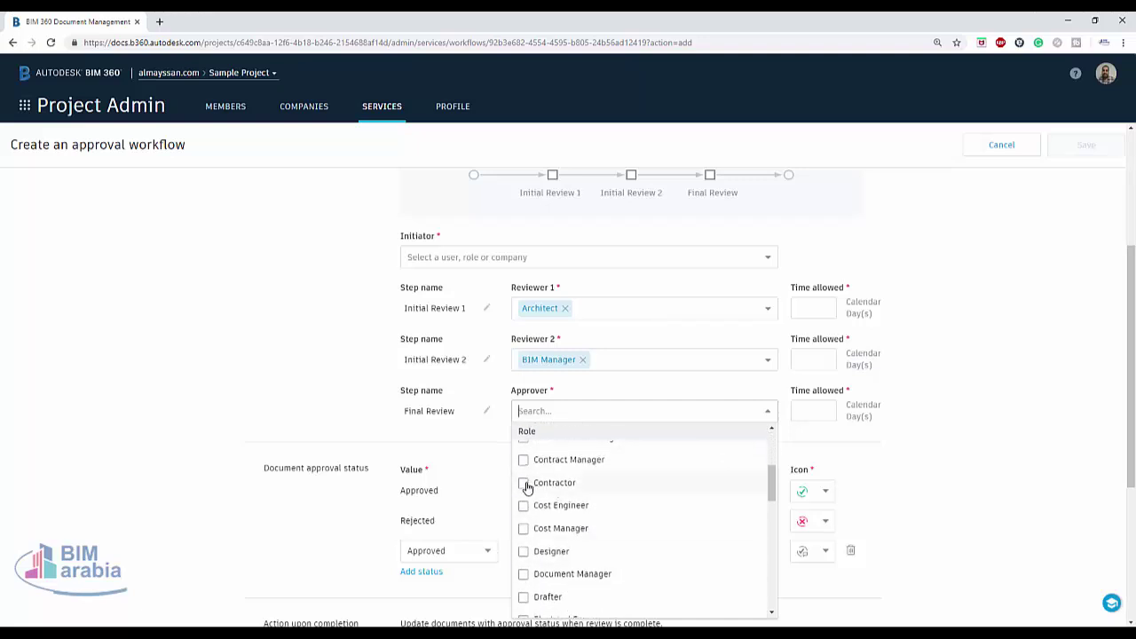
left_click(523, 573)
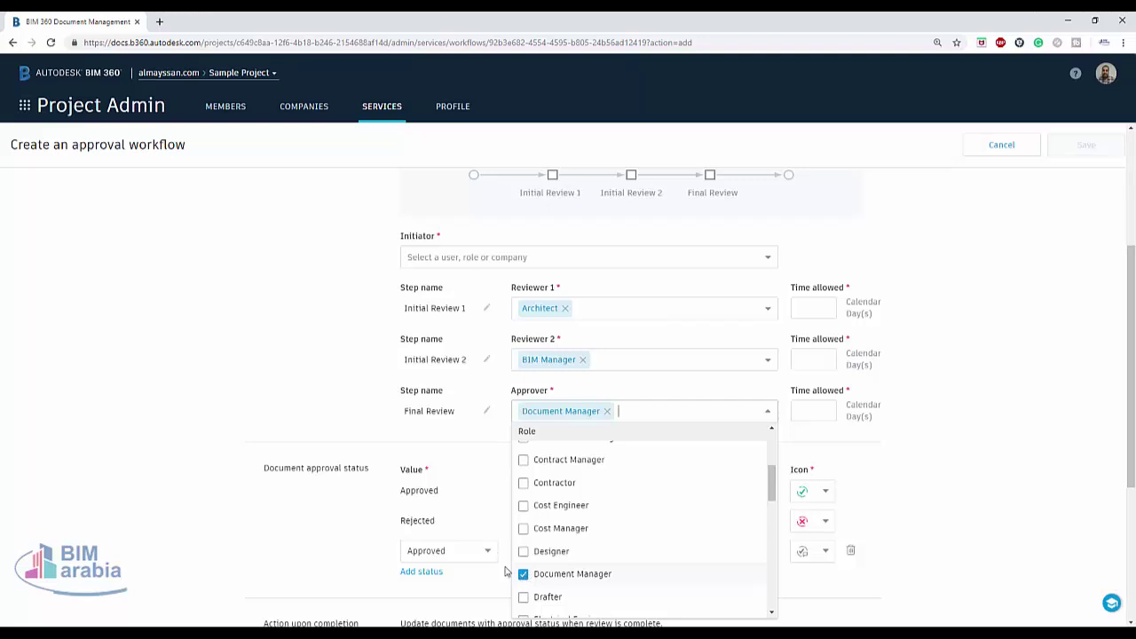
left_click(205, 283)
- Allow 3 days for each review step and make the project user the workflow initiator
left_click(805, 307)
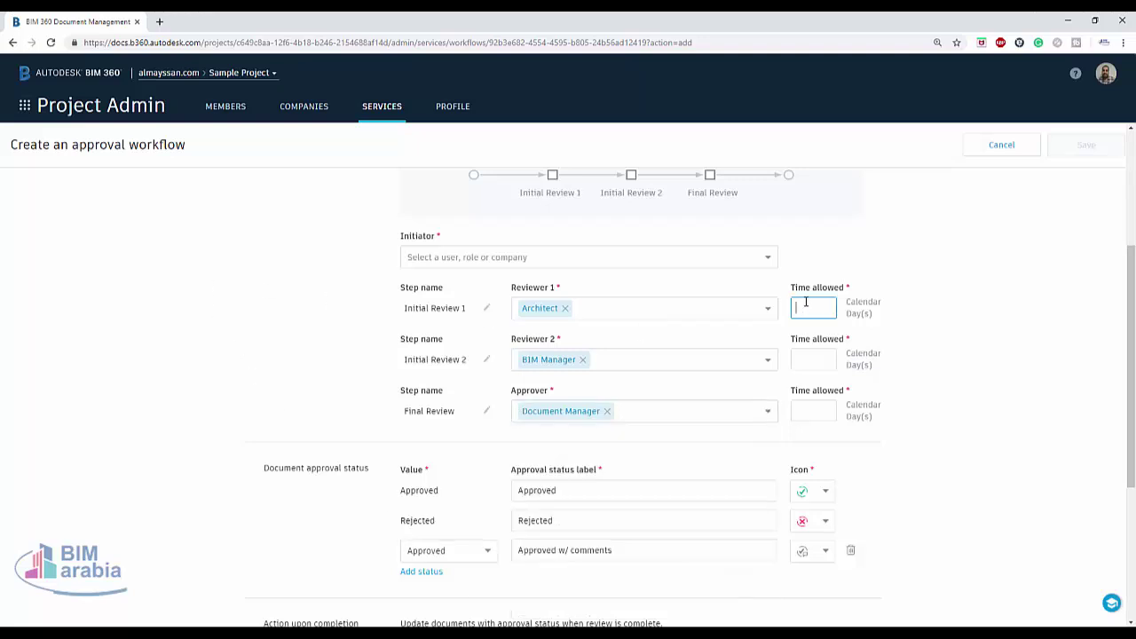
scroll(819, 305, "down", 3)
scroll(816, 320, "up", 3)
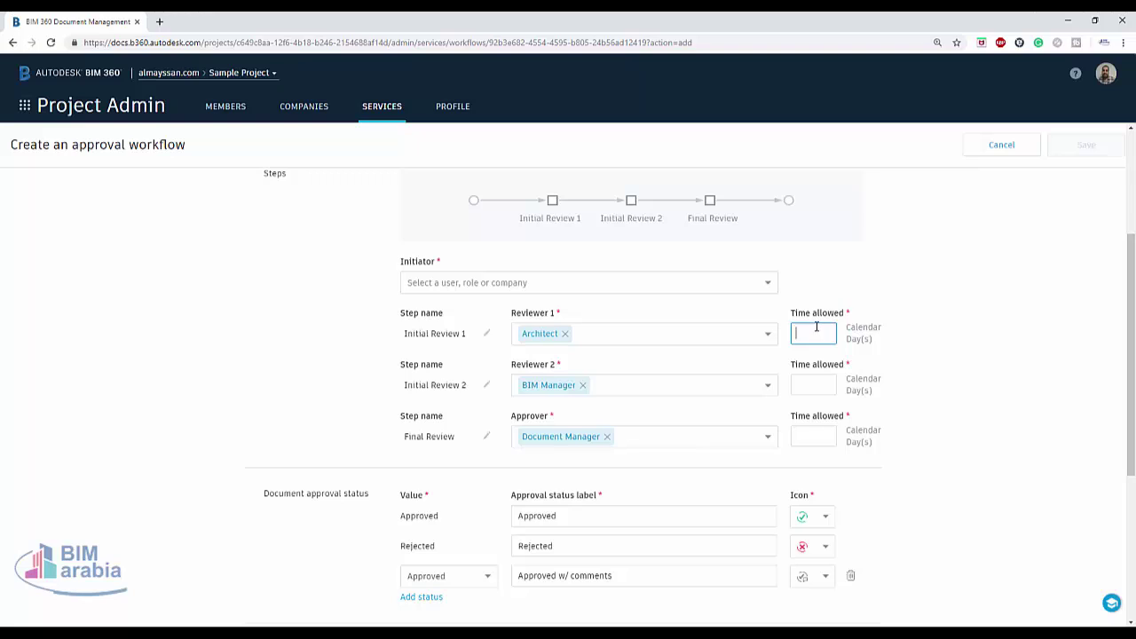
left_click(814, 384)
type("3")
left_click(827, 428)
type("3")
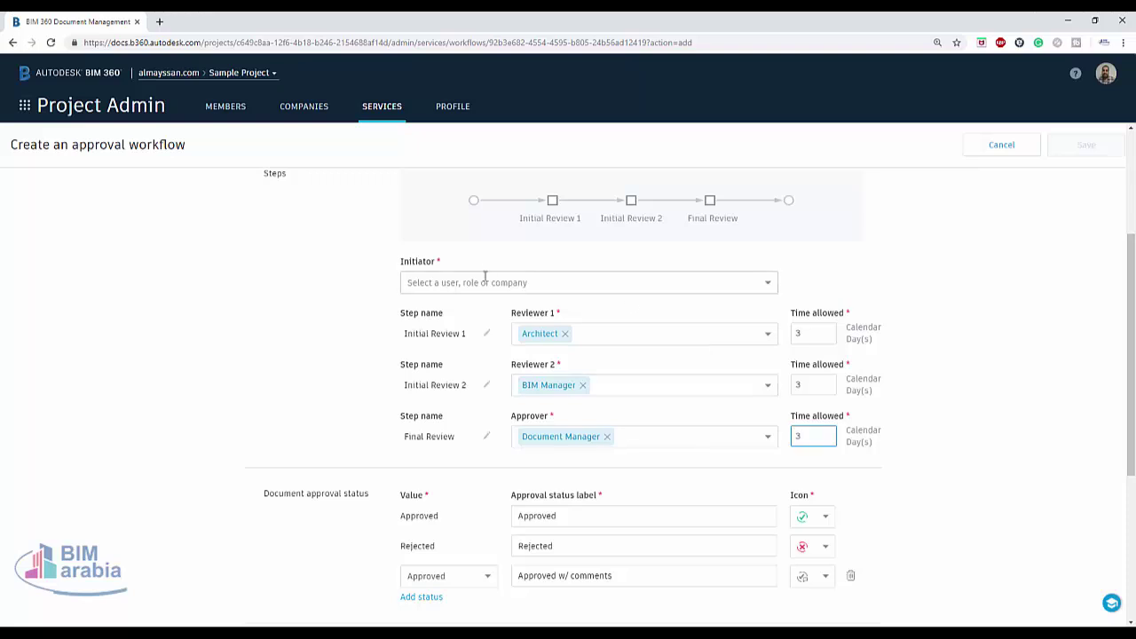
left_click(485, 281)
left_click(413, 324)
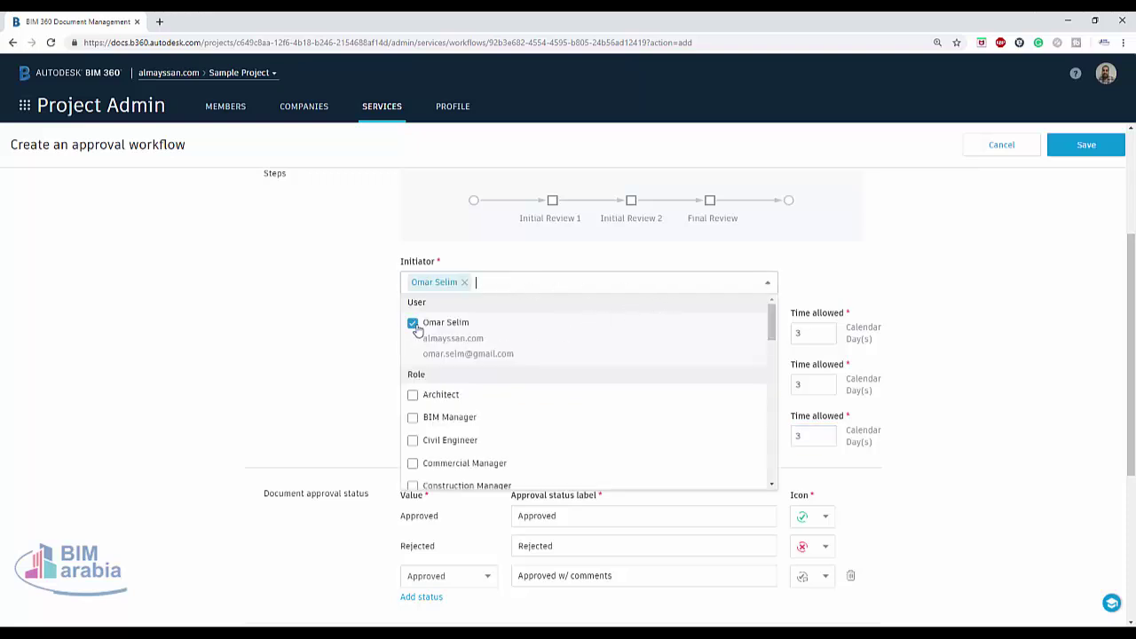
- Turn on copying approved documents and browse Project Files for a destination, closing without choosing one
left_click(310, 359)
scroll(297, 346, "down", 2)
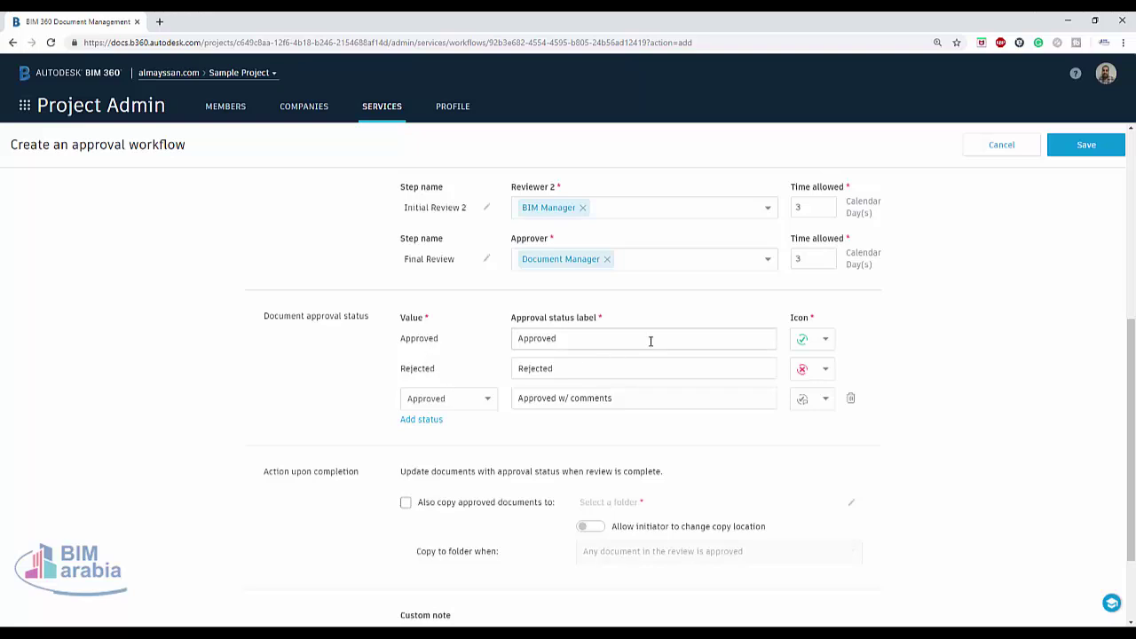
scroll(627, 385, "down", 3)
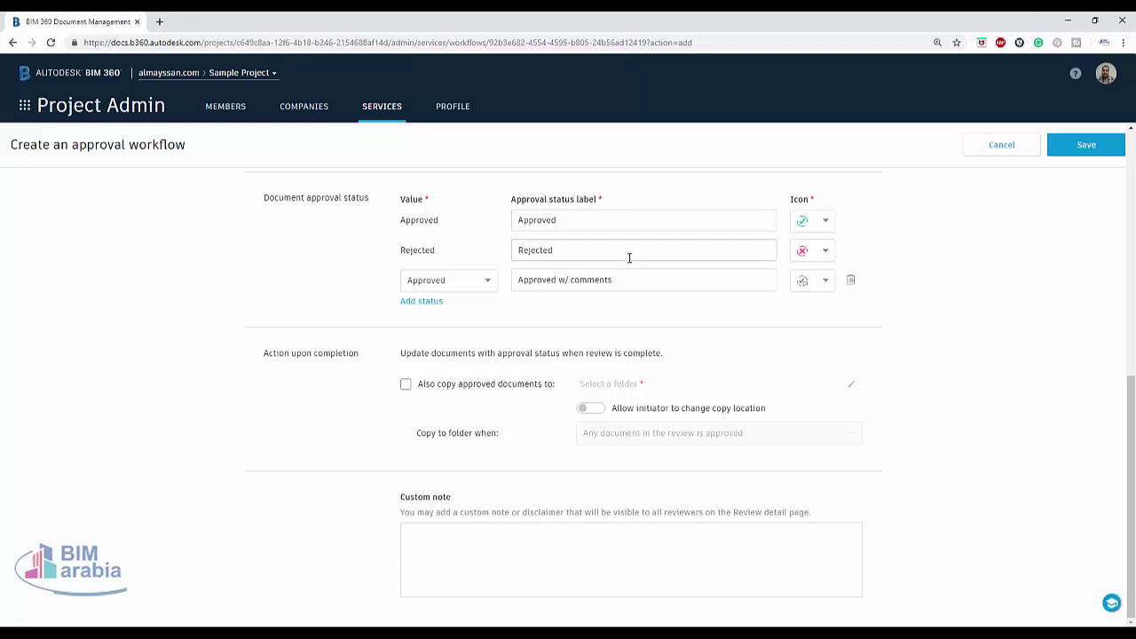
left_click(404, 387)
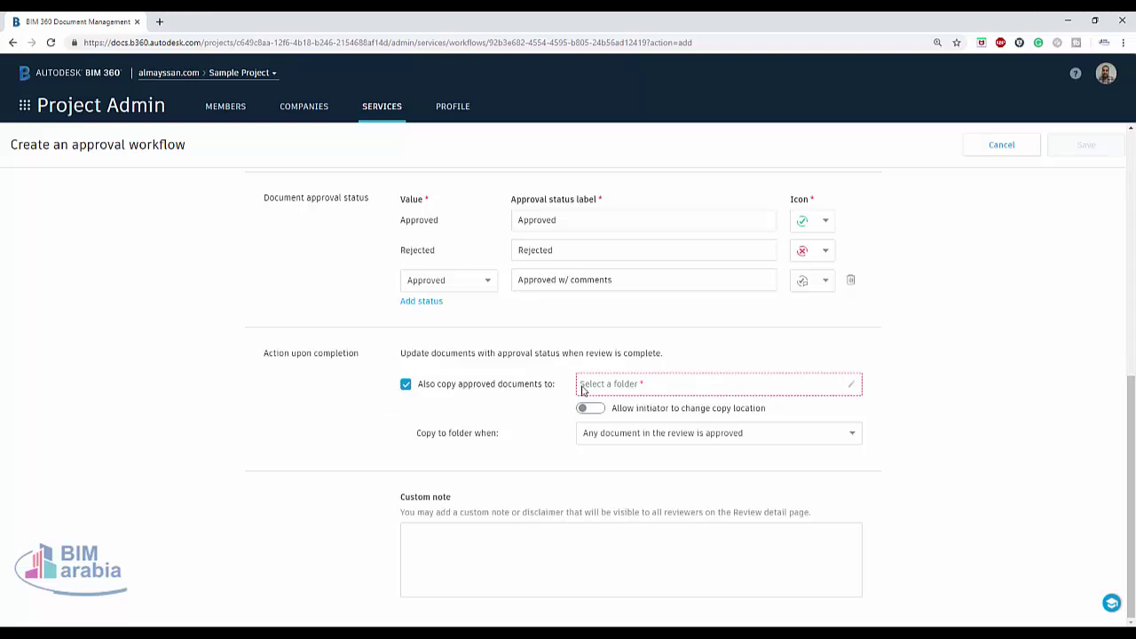
left_click(793, 392)
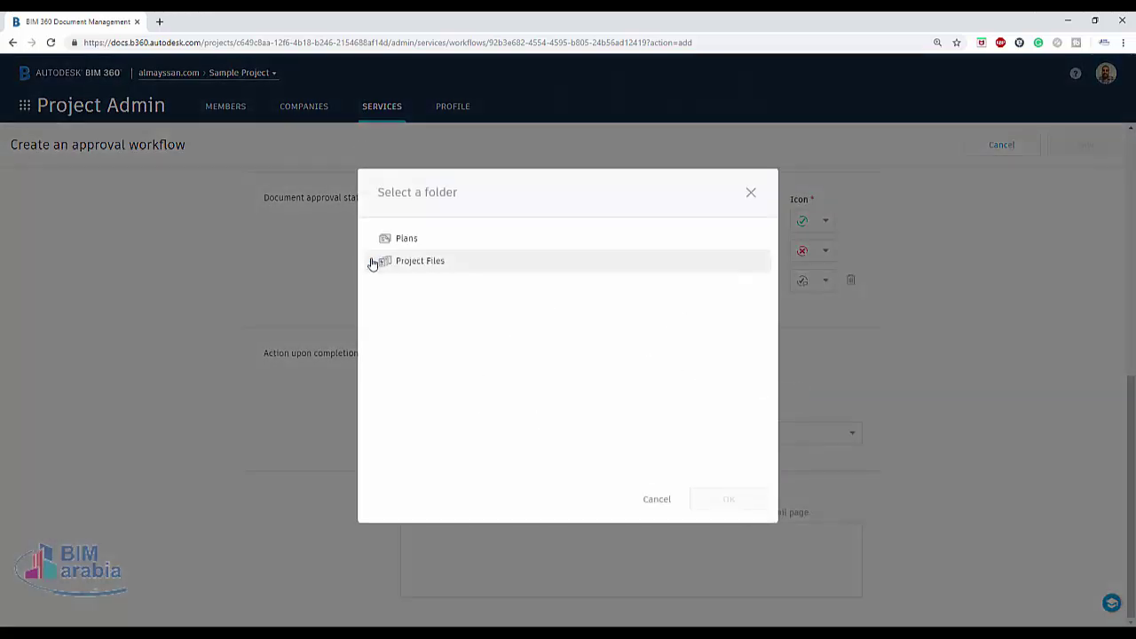
left_click(371, 262)
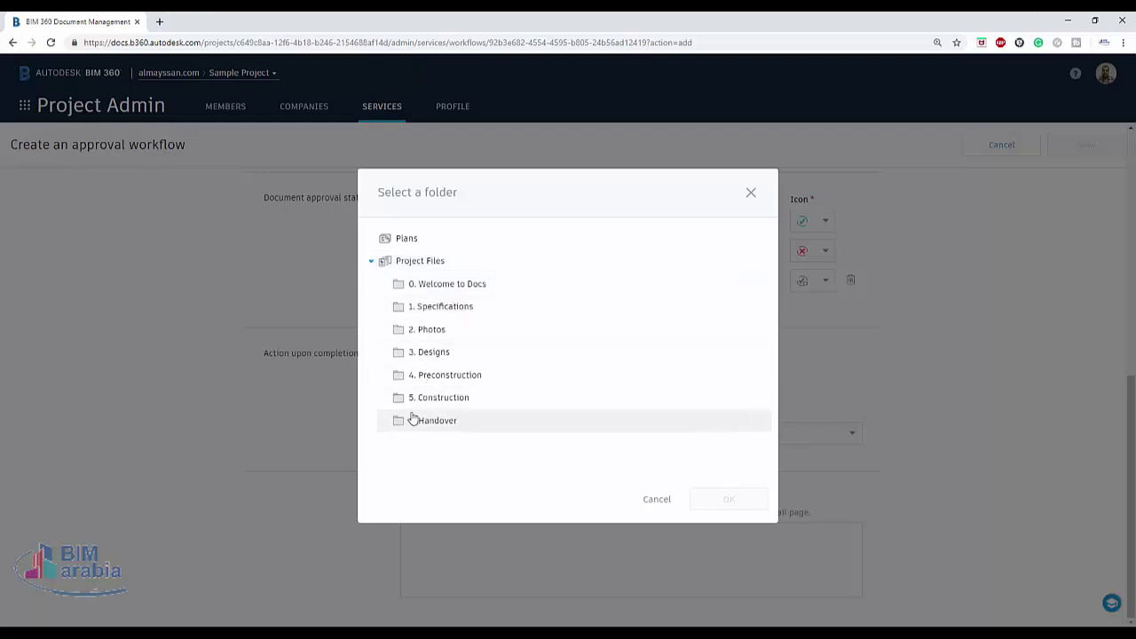
left_click(748, 193)
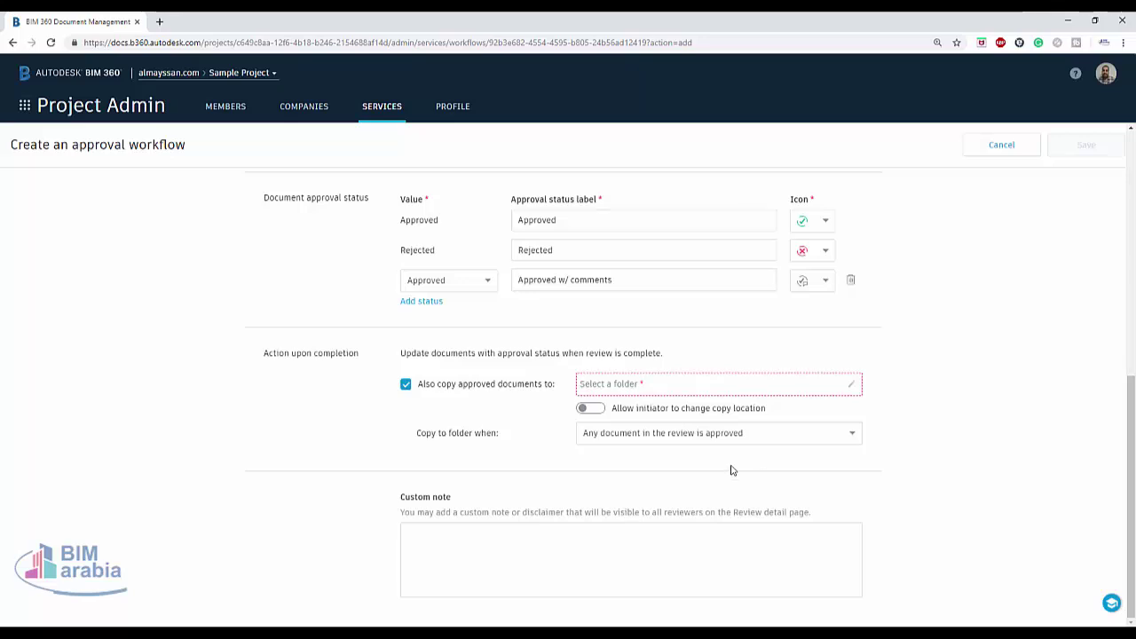
- Turn copying approved documents back off and save the bim work flow workflow
scroll(730, 464, "up", 5)
scroll(794, 431, "up", 1)
scroll(865, 398, "down", 5)
scroll(865, 398, "down", 1)
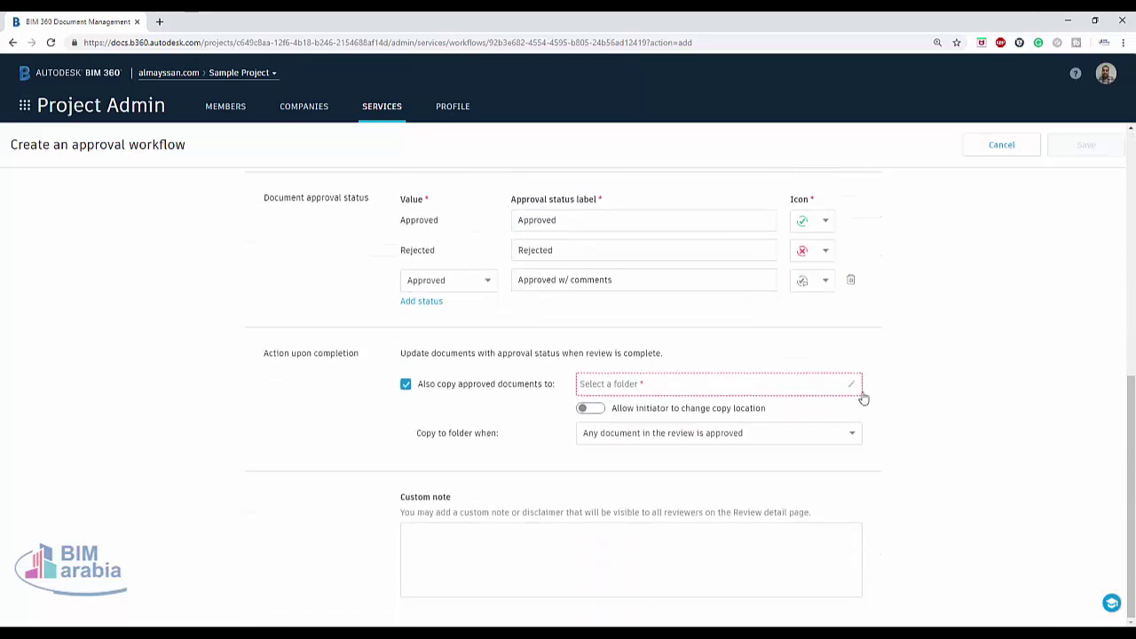
left_click(543, 383)
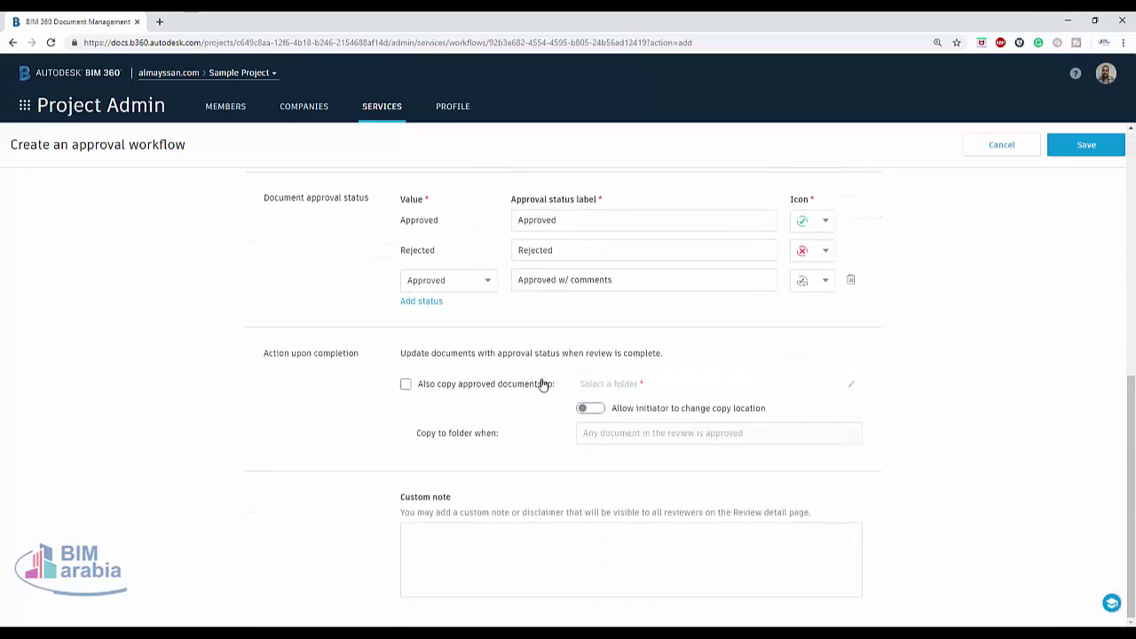
left_click(1055, 153)
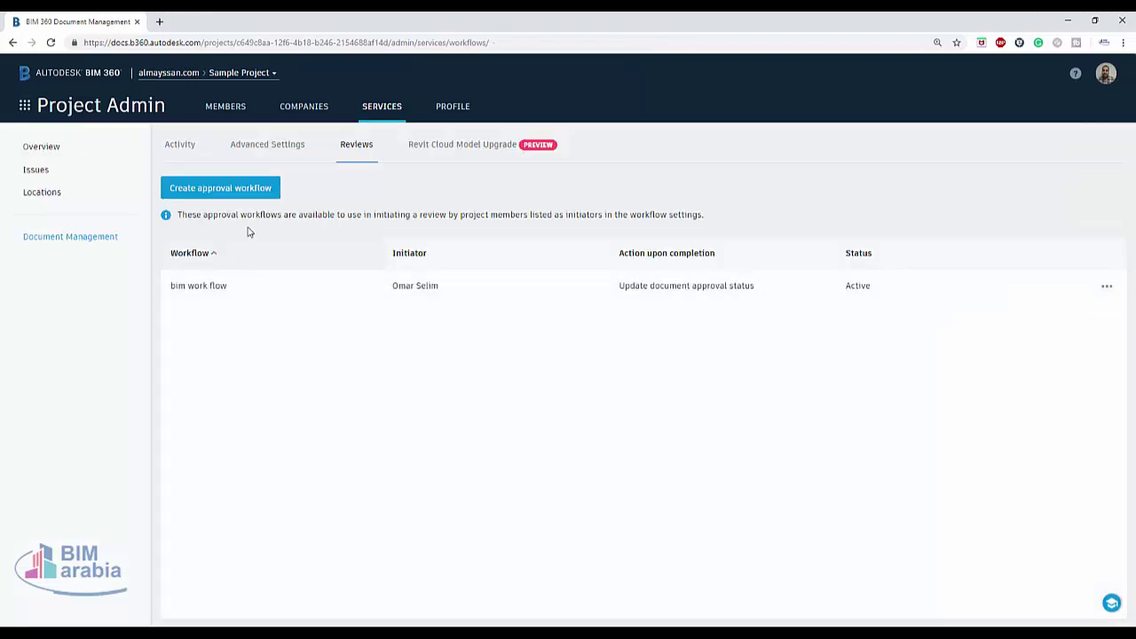
- Switch to Document Management and open the 0. Welcome to Docs folder with its two PDFs
left_click(60, 108)
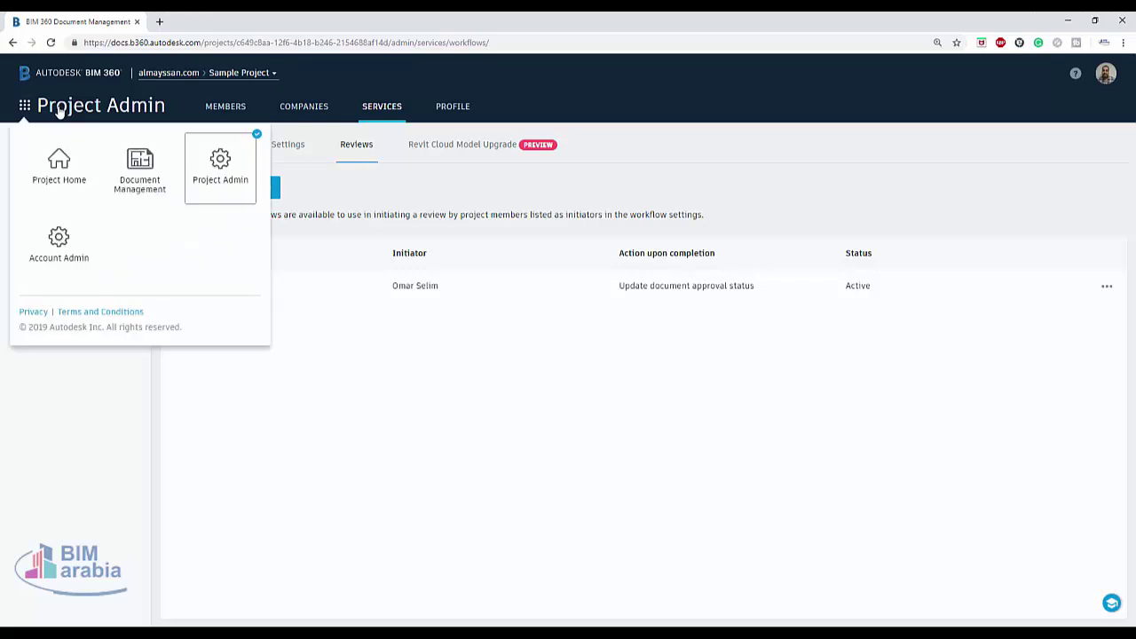
left_click(151, 177)
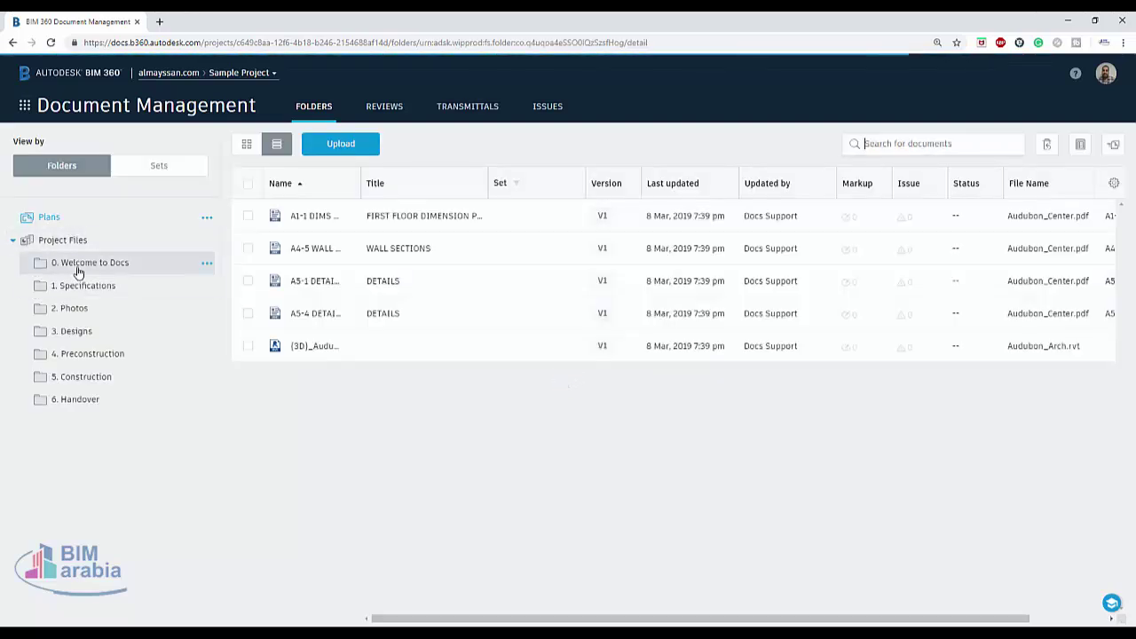
left_click(100, 360)
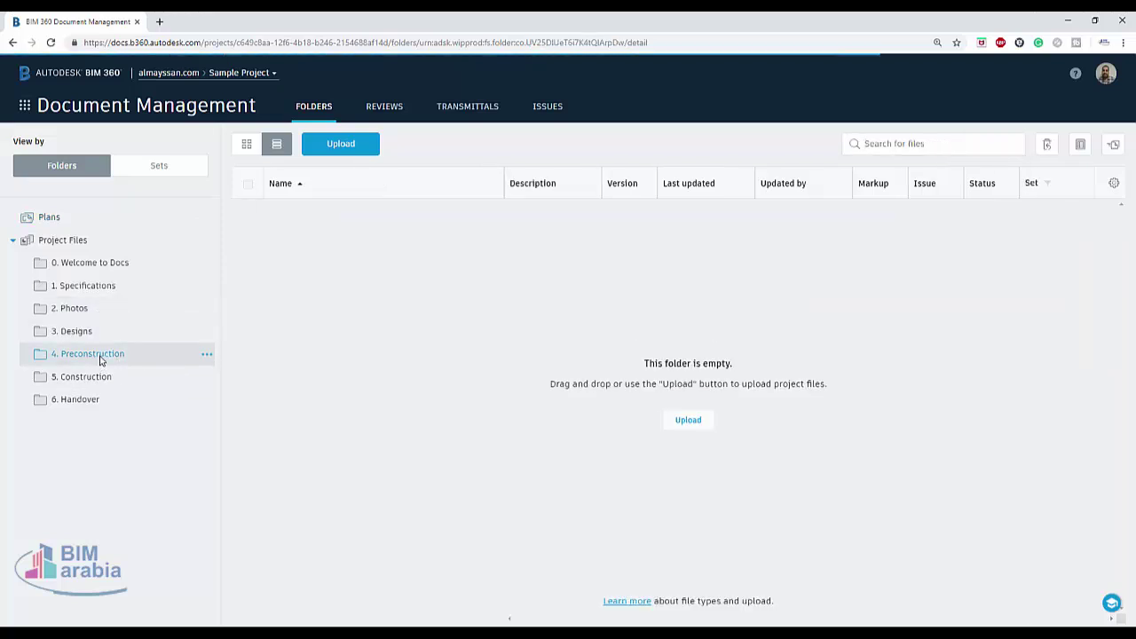
left_click(79, 271)
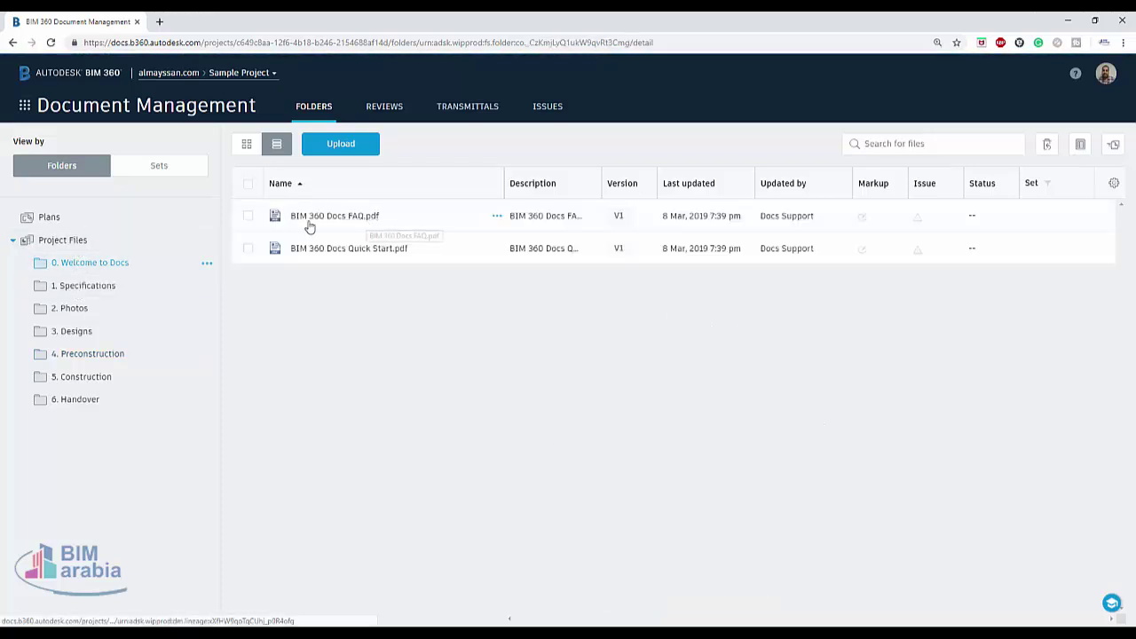
- Open BIM 360 Docs FAQ.pdf in a new browser tab and return to the document list
left_click(248, 217)
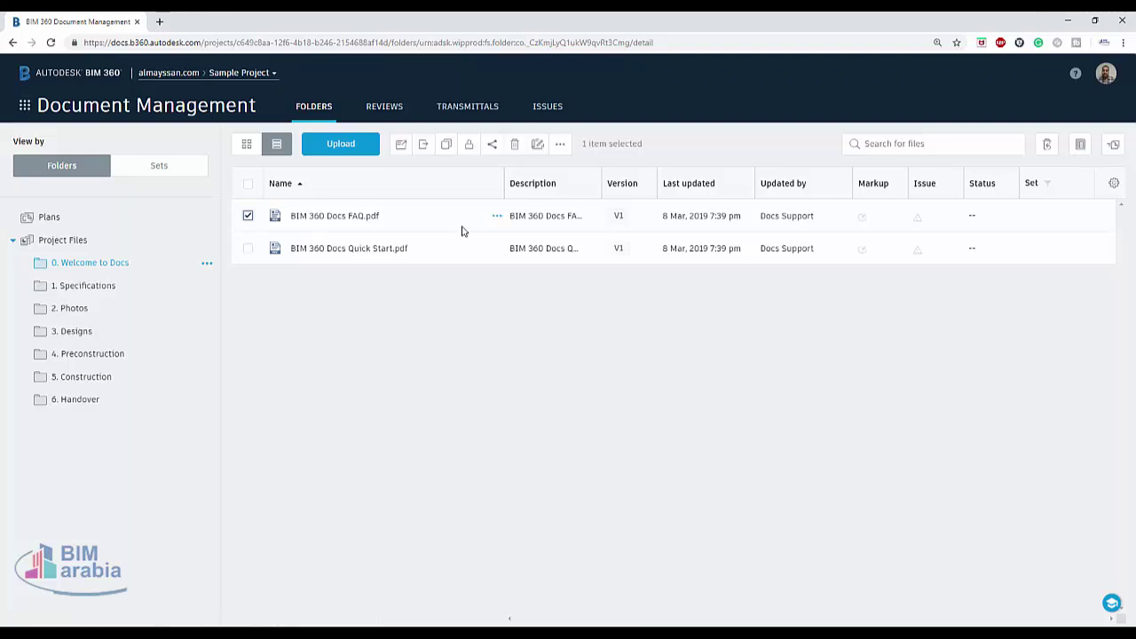
left_click(404, 145)
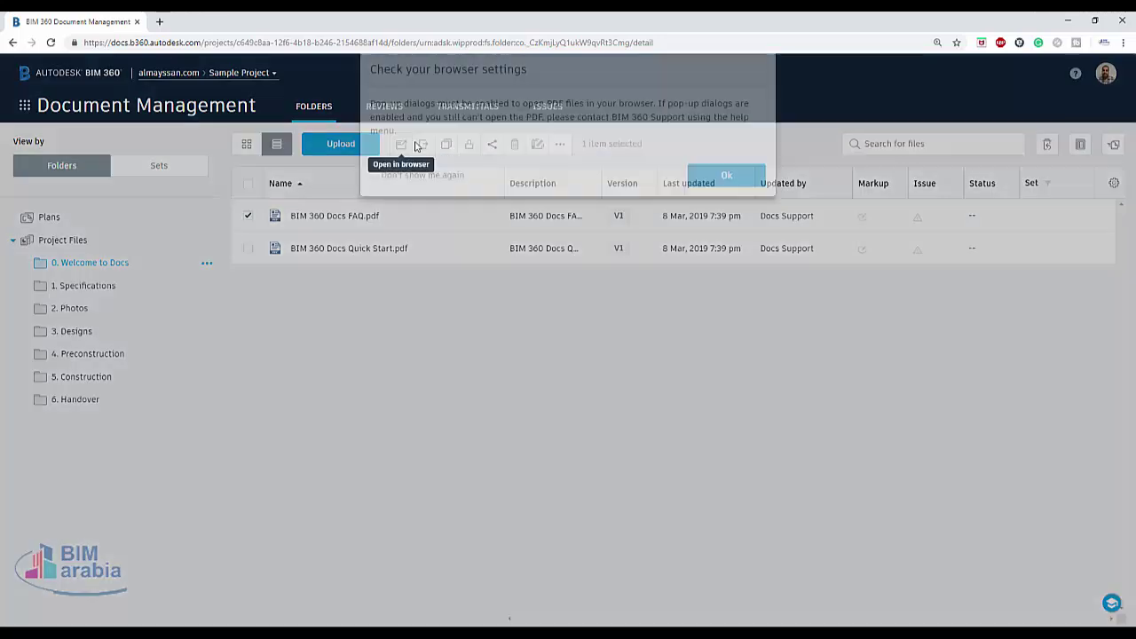
left_click(726, 197)
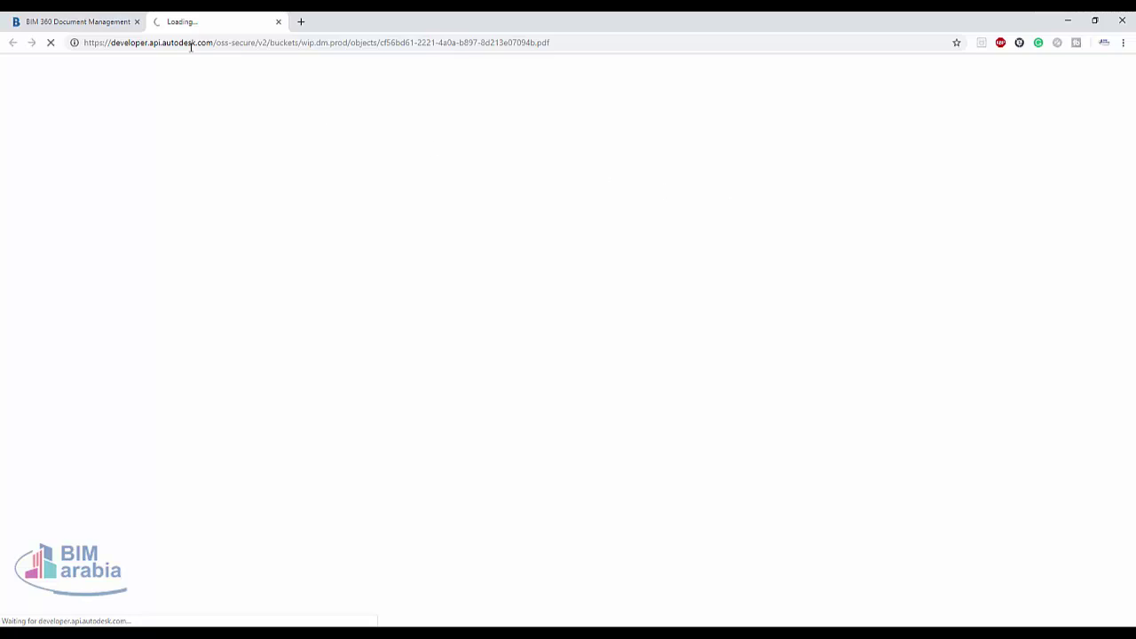
left_click(113, 21)
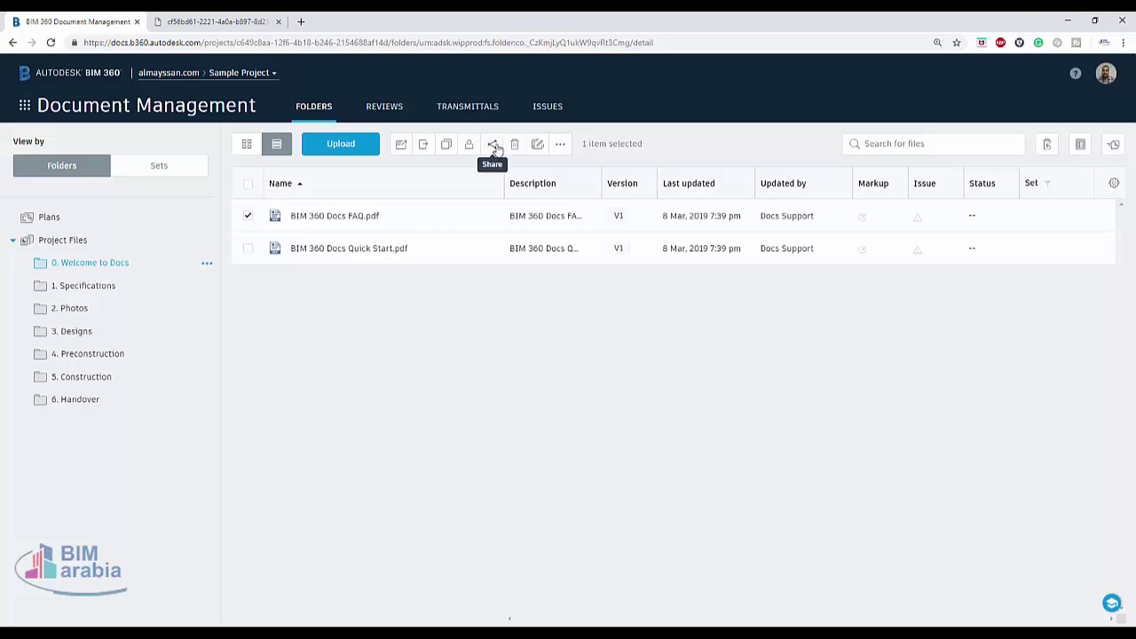
- Move BIM 360 Docs FAQ.pdf into a new set named arcg, issued Mar 10, 2019
left_click(539, 147)
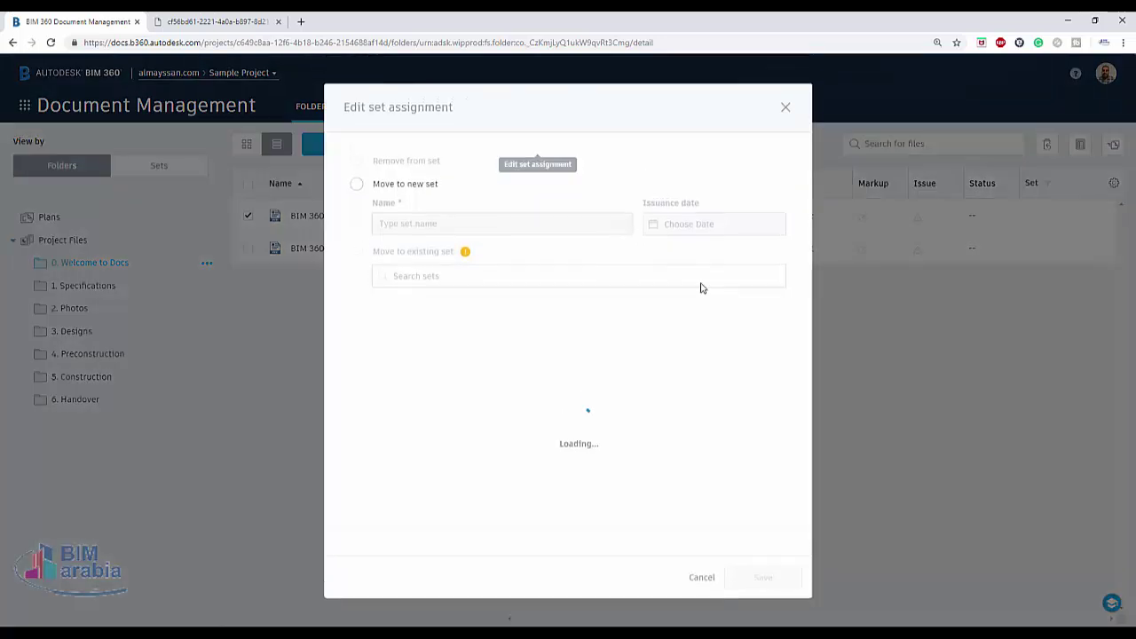
left_click(357, 185)
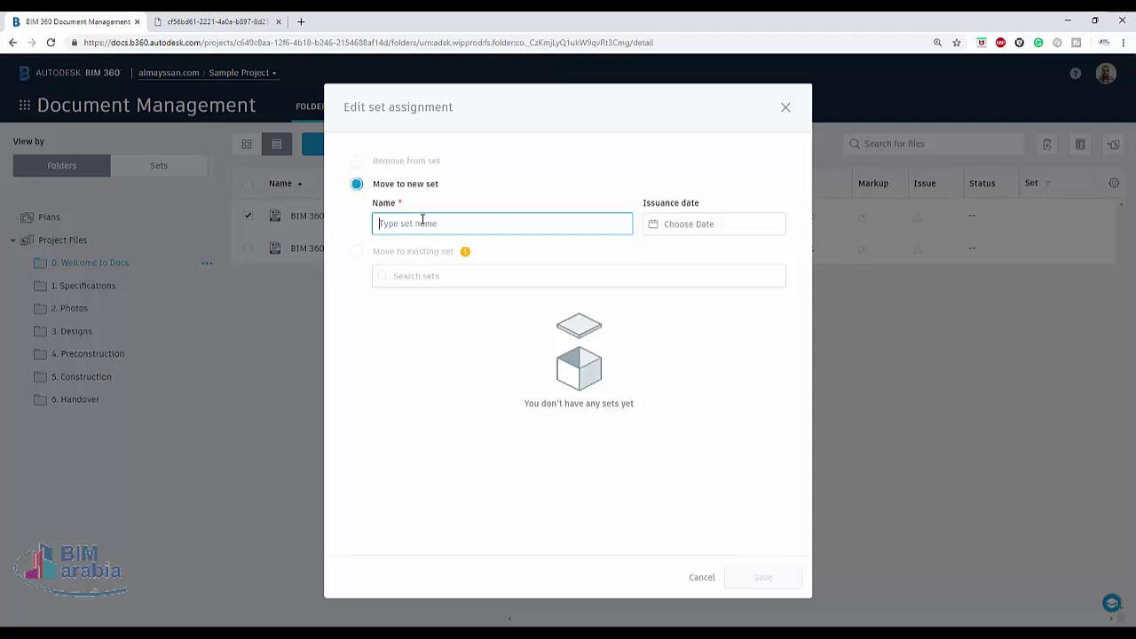
type("arcg")
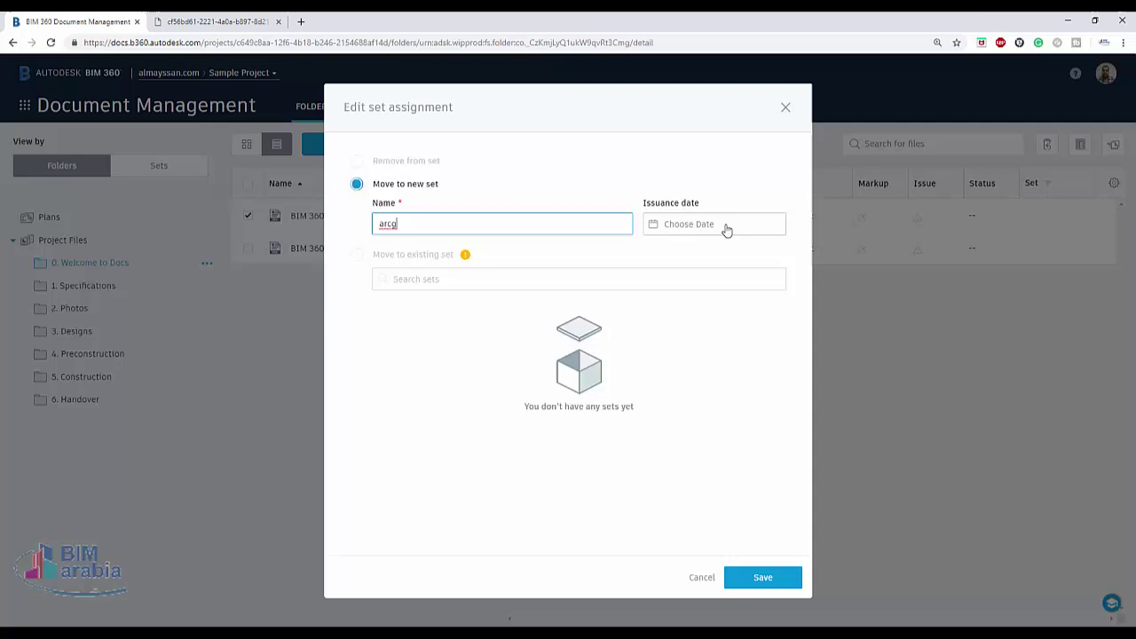
left_click(725, 228)
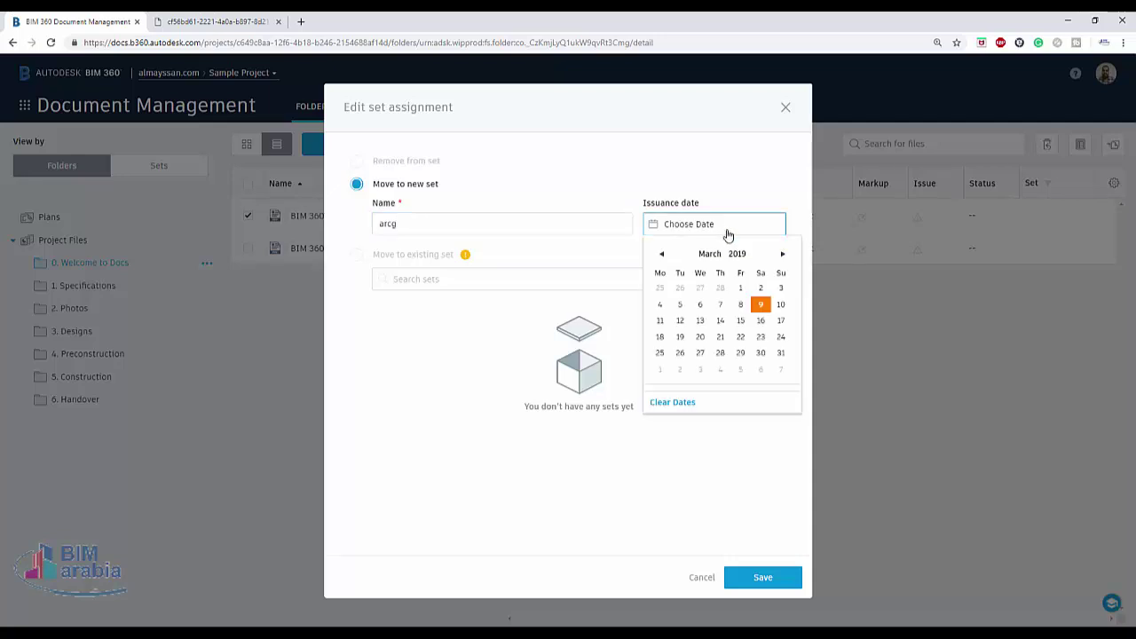
left_click(781, 304)
left_click(766, 576)
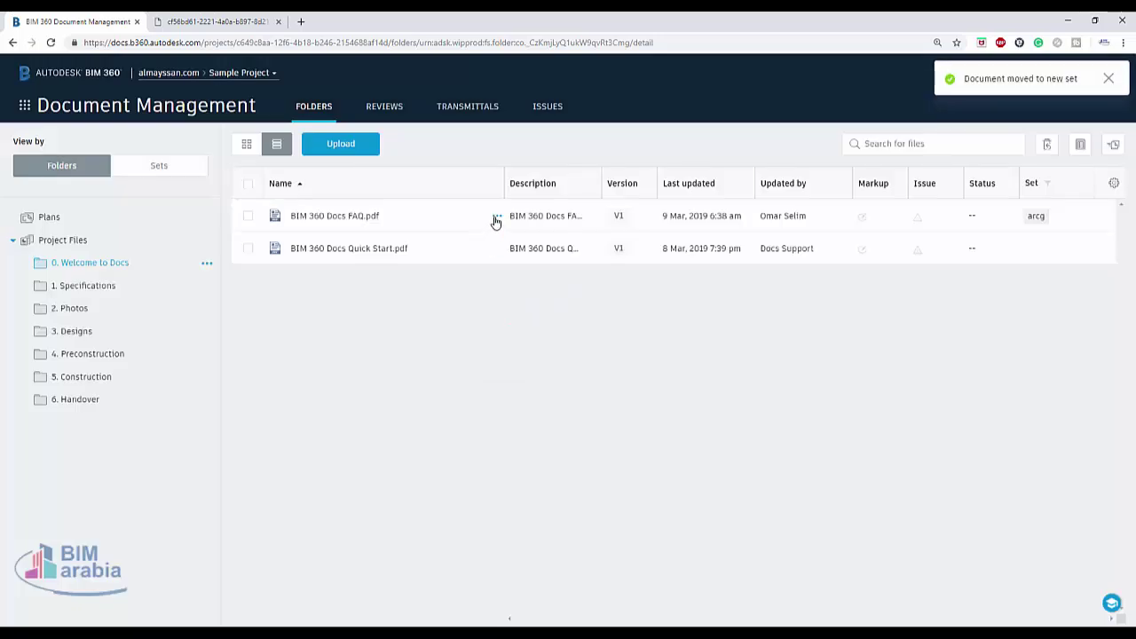
- Reassign the FAQ file to the existing arcg set from its actions menu
left_click(497, 216)
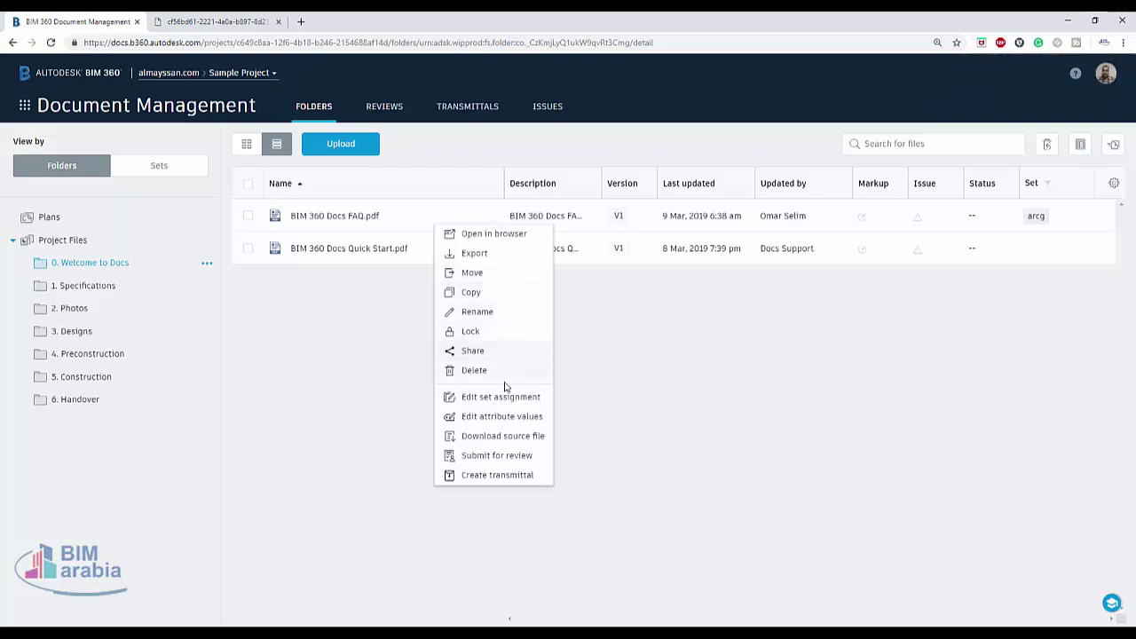
left_click(529, 397)
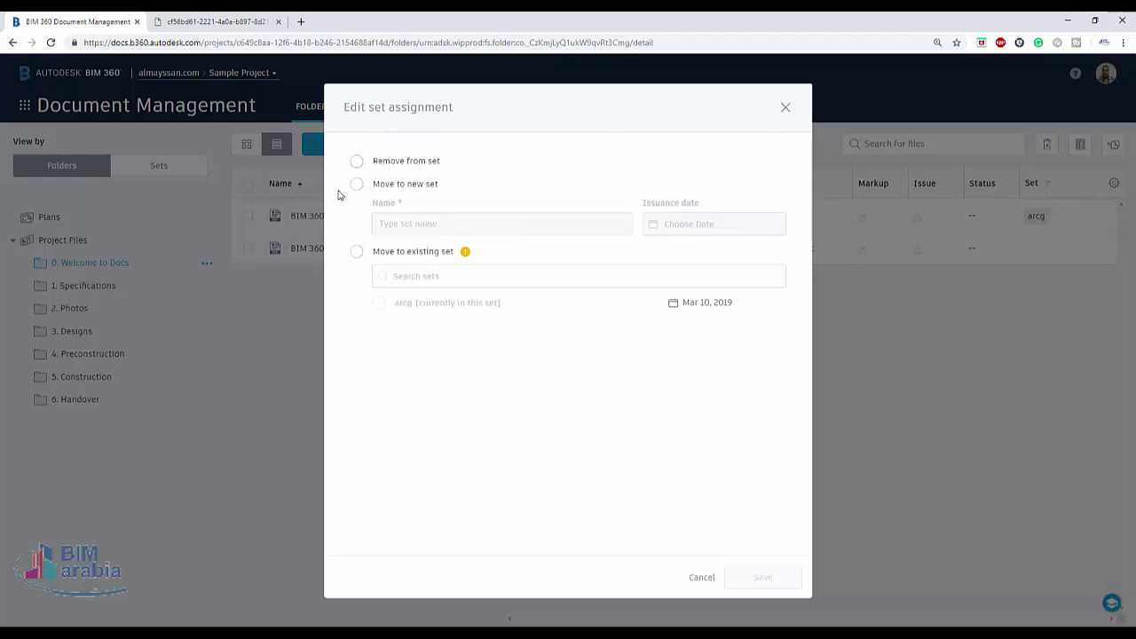
left_click(356, 253)
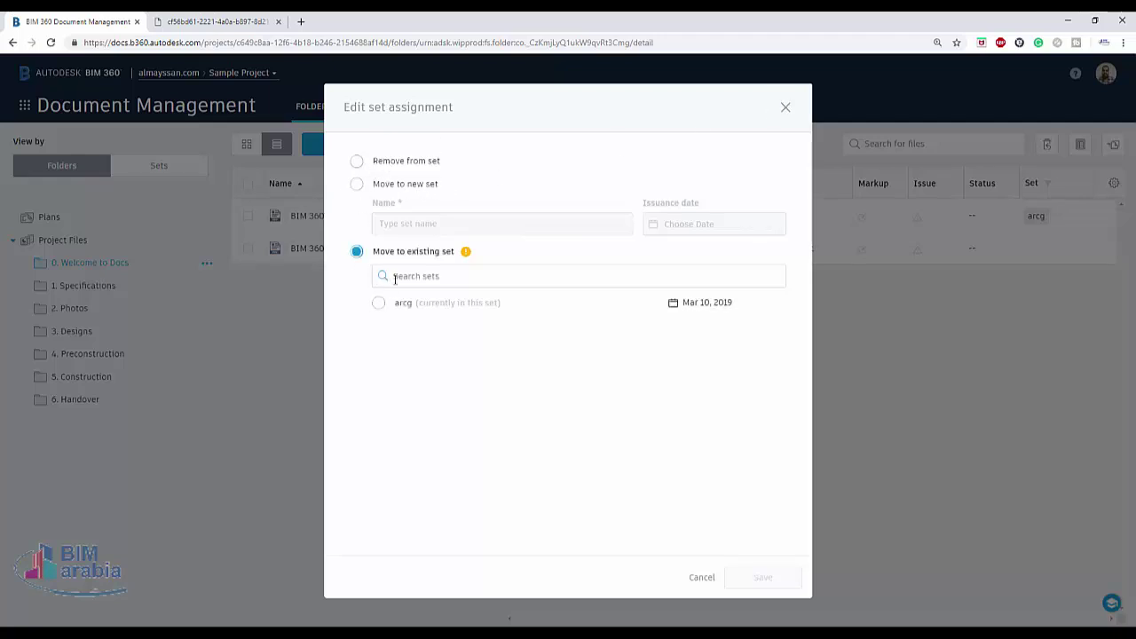
left_click(378, 302)
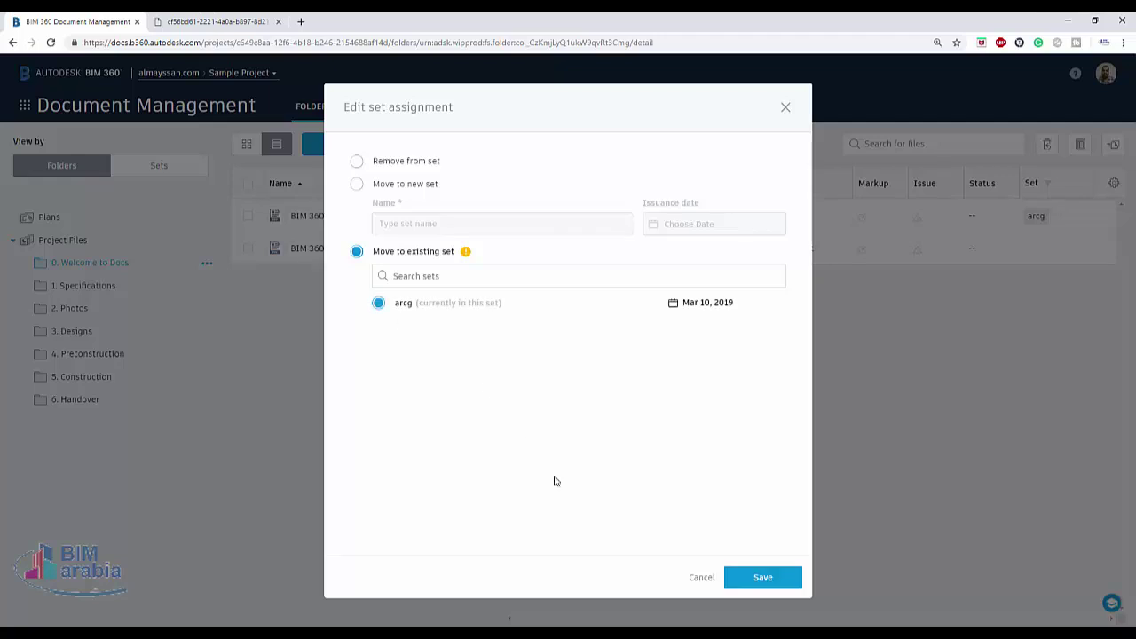
left_click(763, 578)
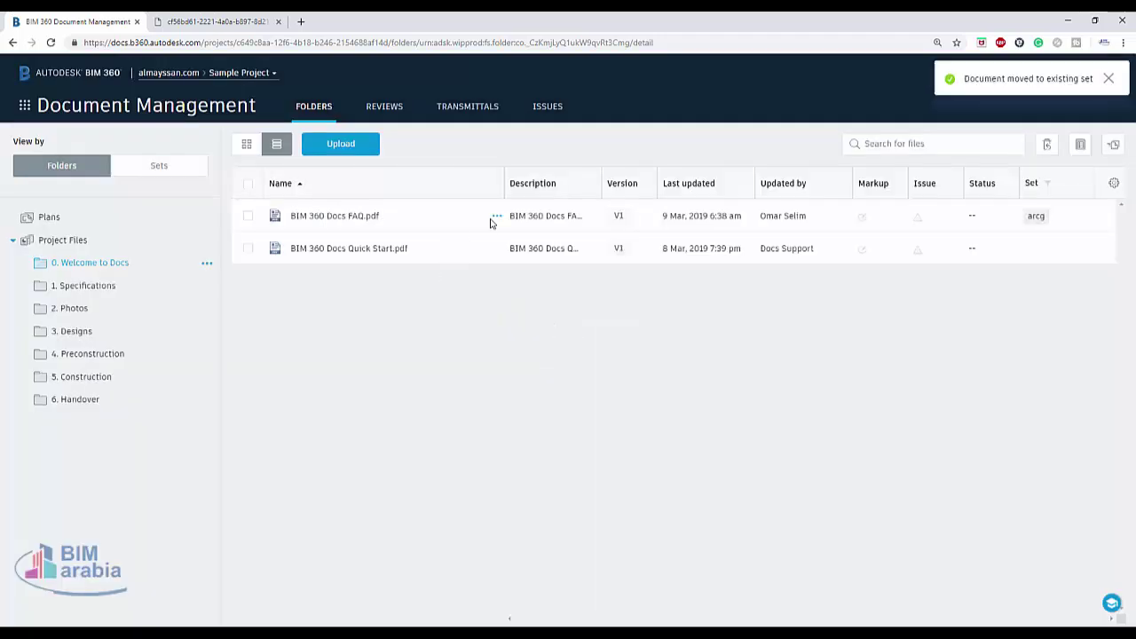
right_click(495, 220)
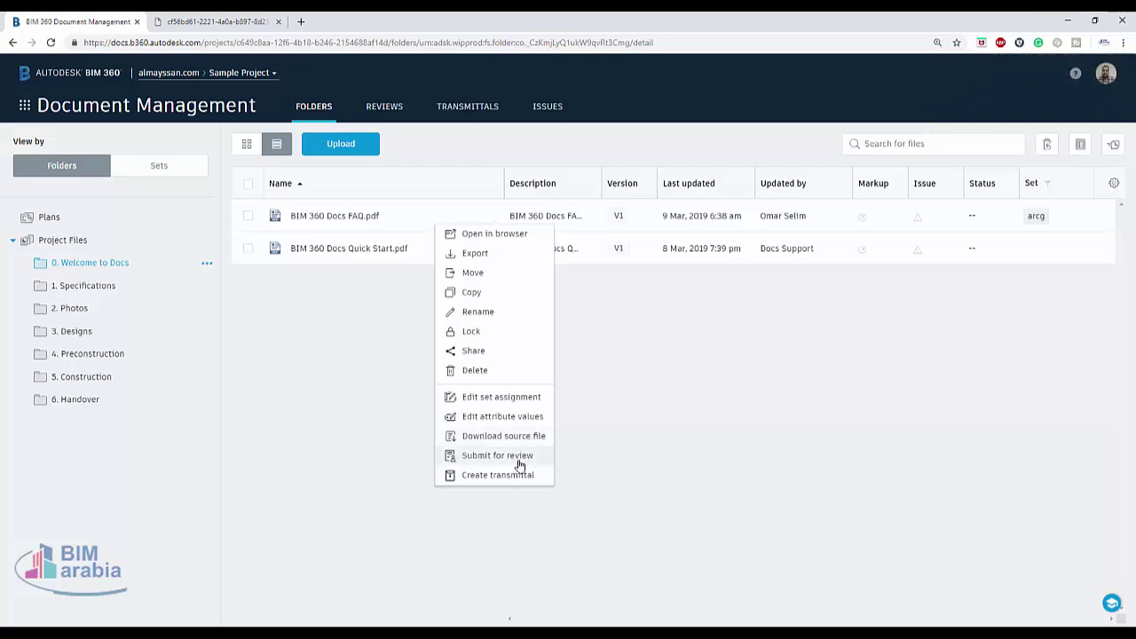
- Submit BIM 360 Docs FAQ.pdf for review with the bim work flow workflow and notify the Architect
left_click(522, 458)
left_click(682, 172)
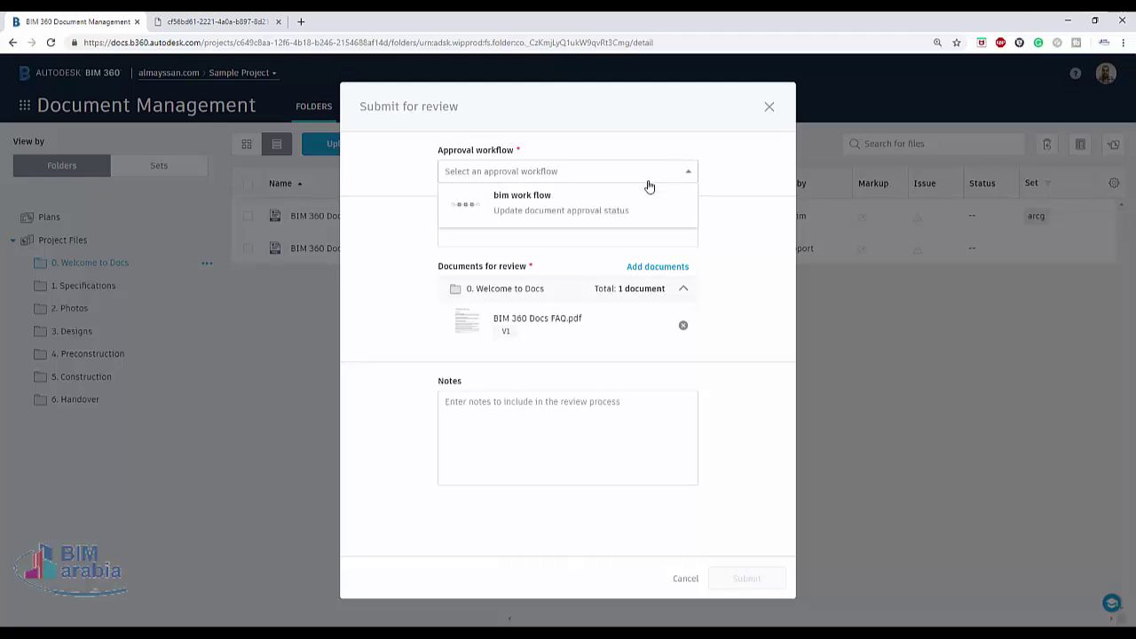
left_click(582, 211)
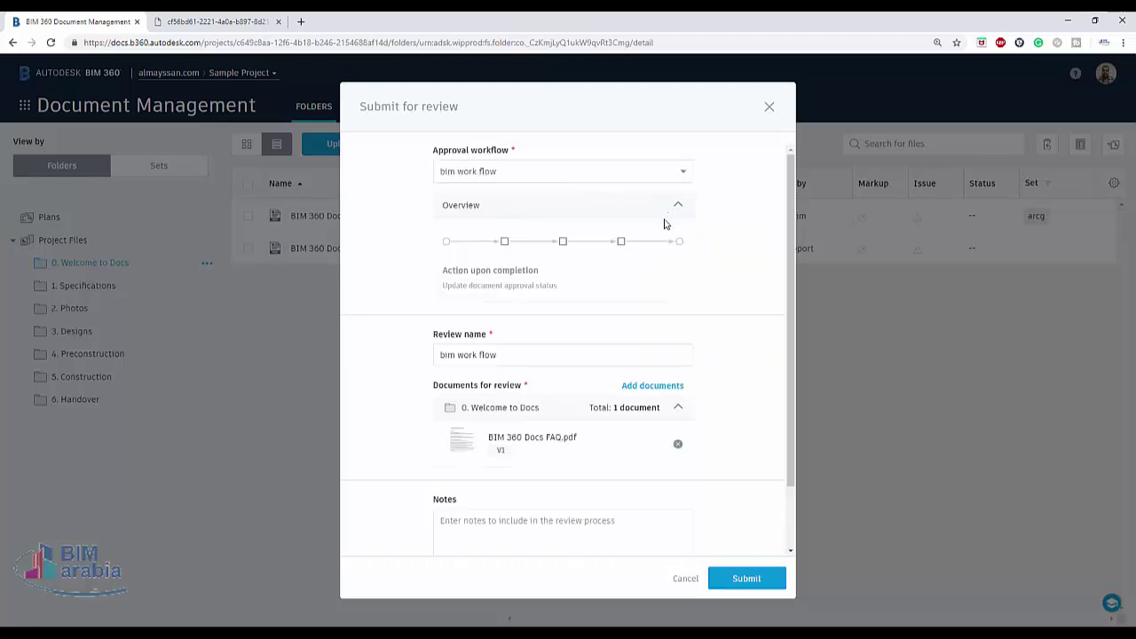
left_click(474, 357)
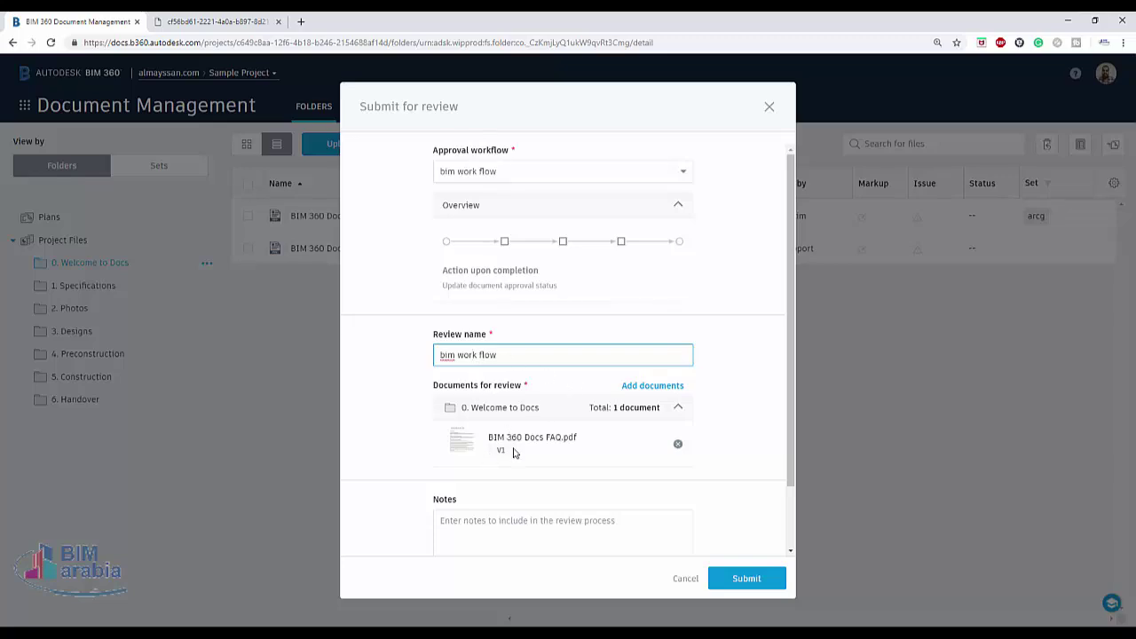
scroll(513, 453, "down", 1)
left_click(744, 578)
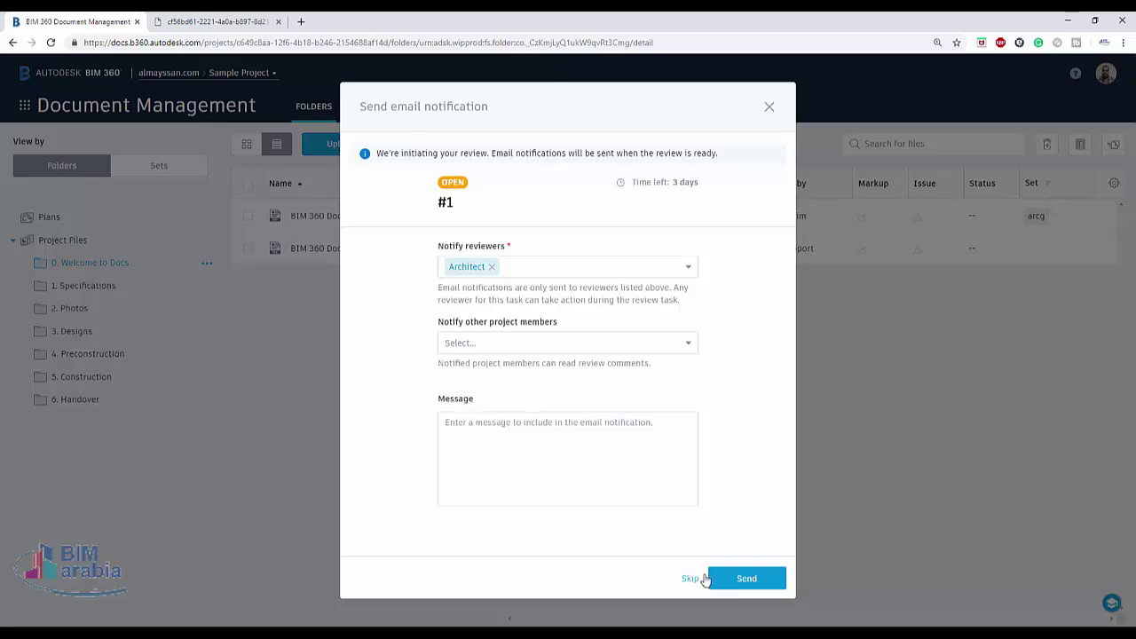
left_click(760, 584)
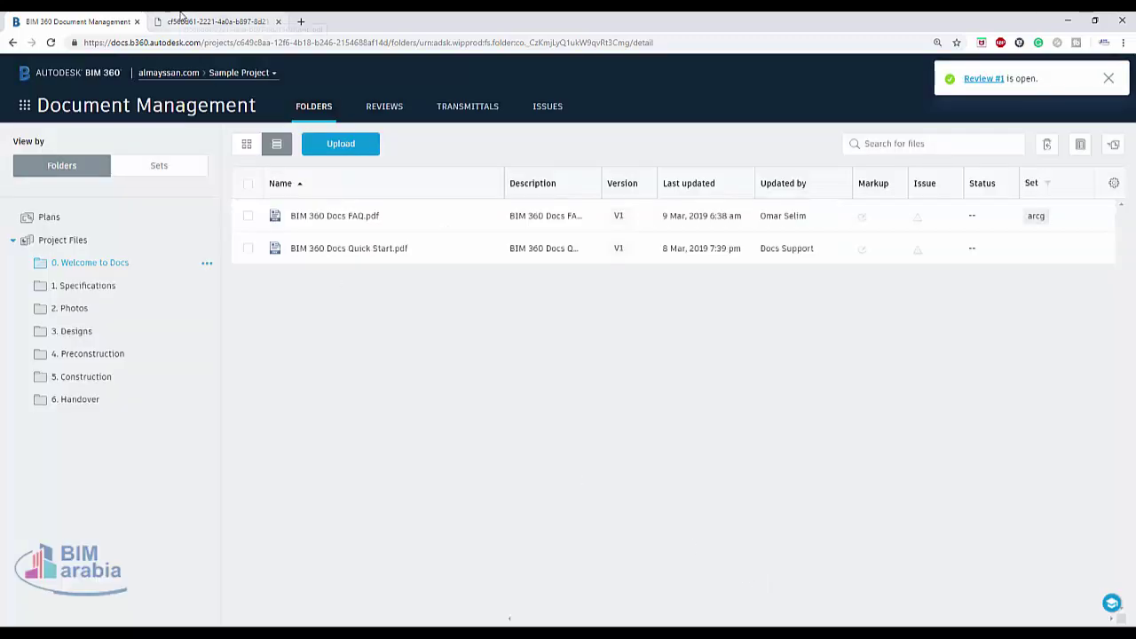
- View the FAQ PDF in the second tab, then return to Document Management
left_click(180, 20)
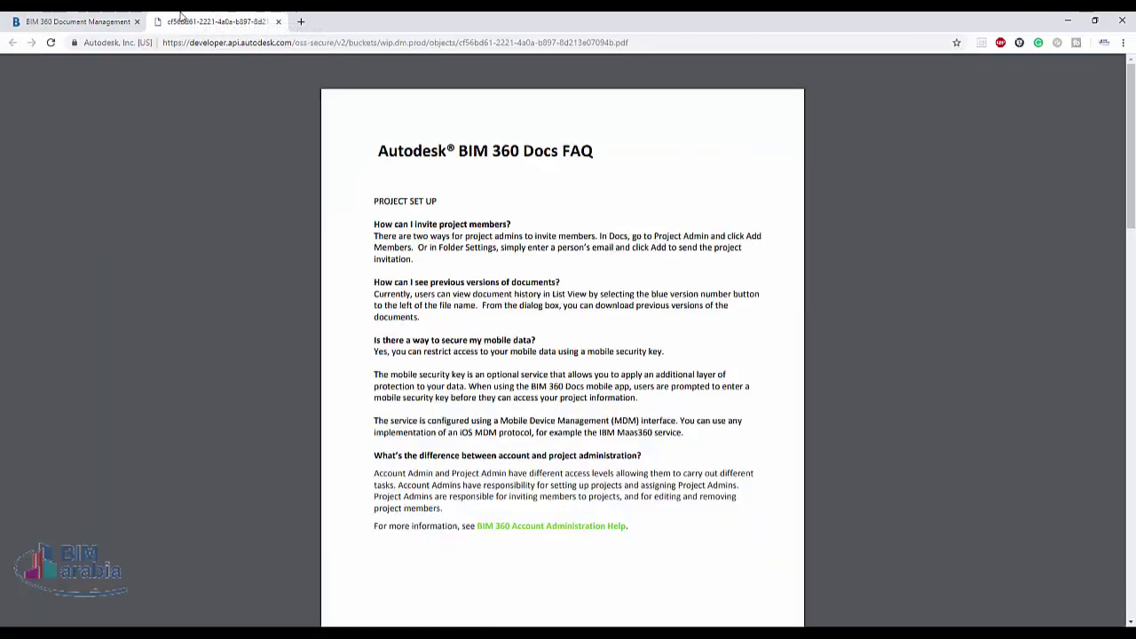
scroll(195, 170, "down", 5)
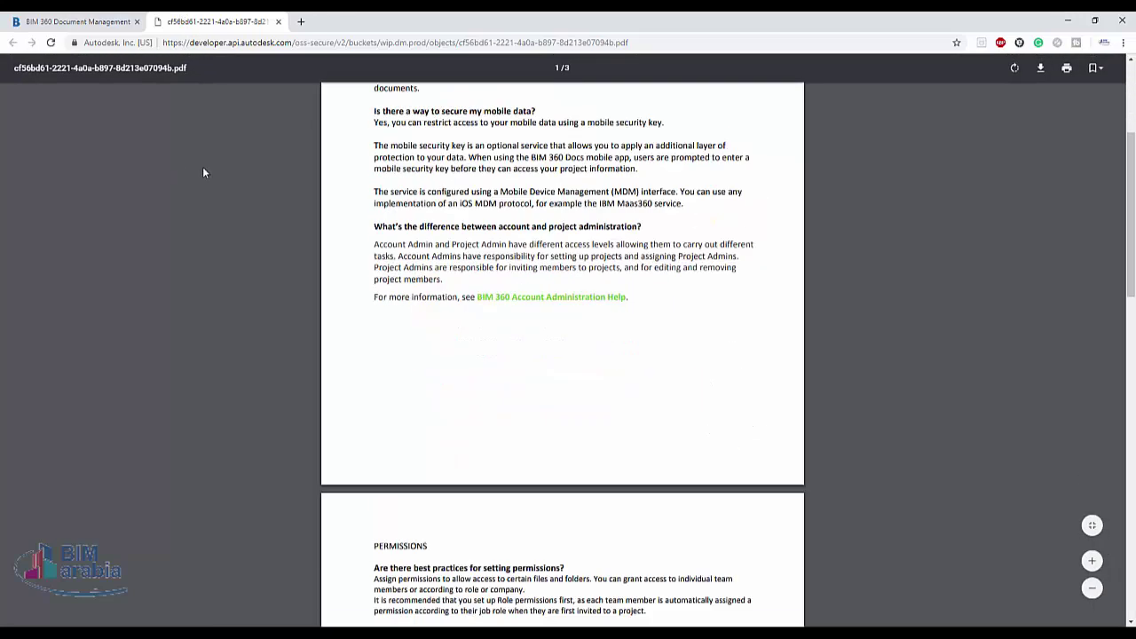
left_click(79, 21)
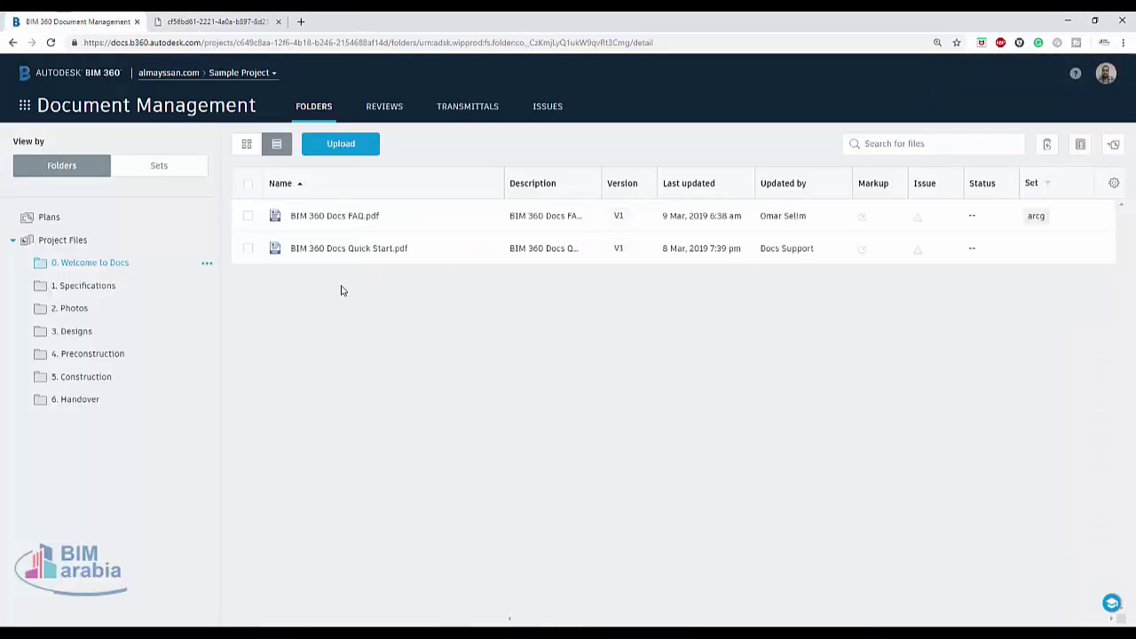
- Browse the Project Files subfolders, Specifications through Handover, and open the Plans folder
left_click(103, 287)
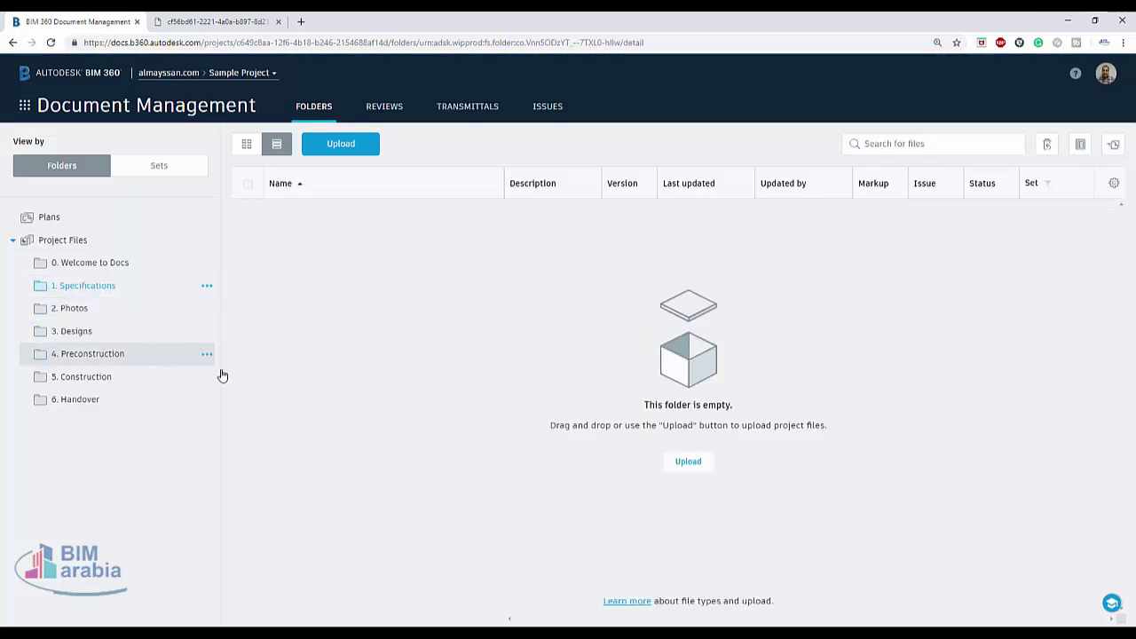
left_click(88, 311)
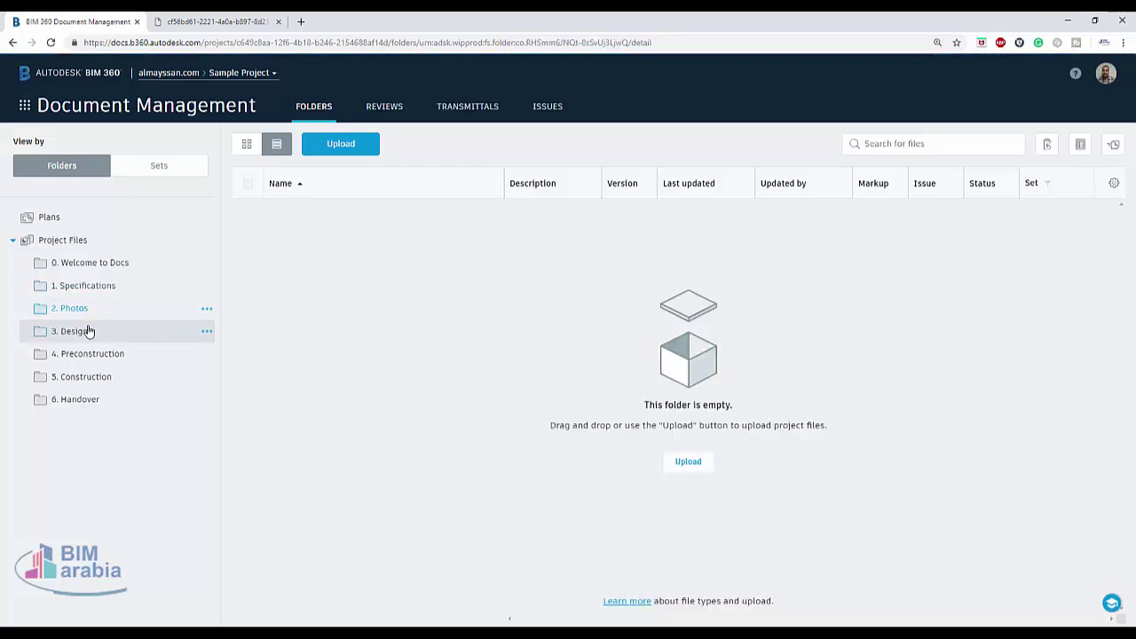
left_click(88, 335)
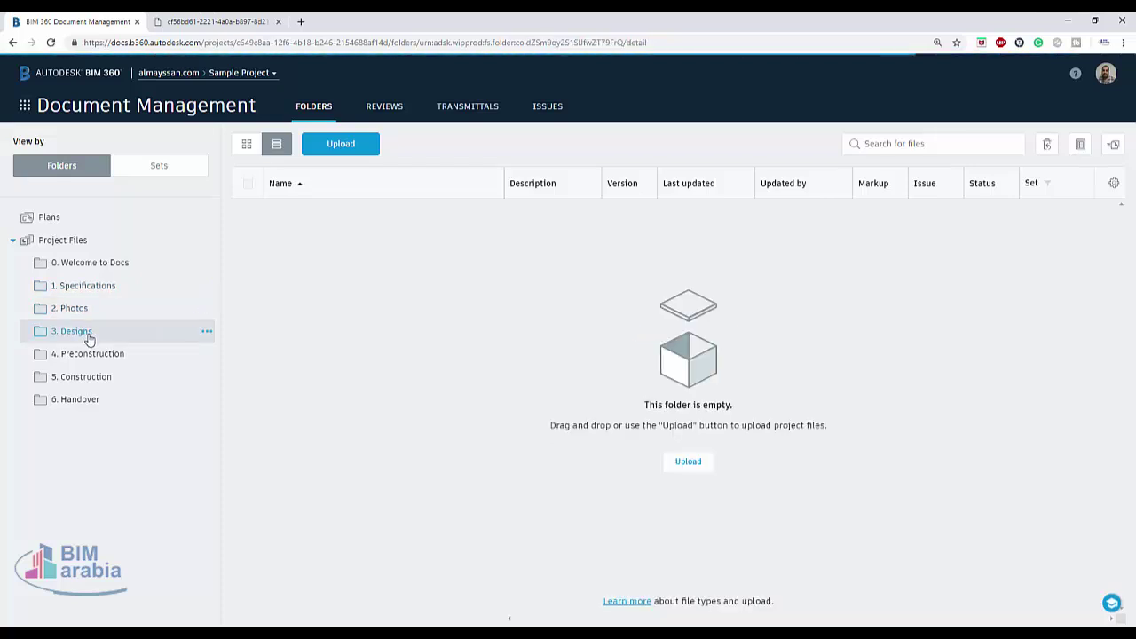
left_click(95, 353)
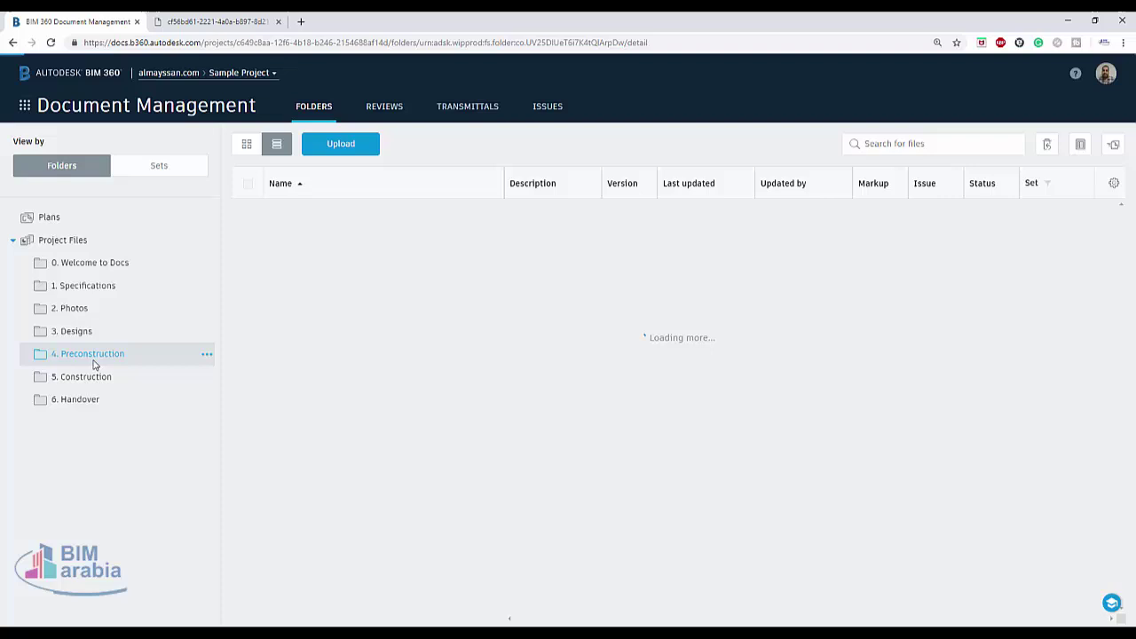
left_click(75, 245)
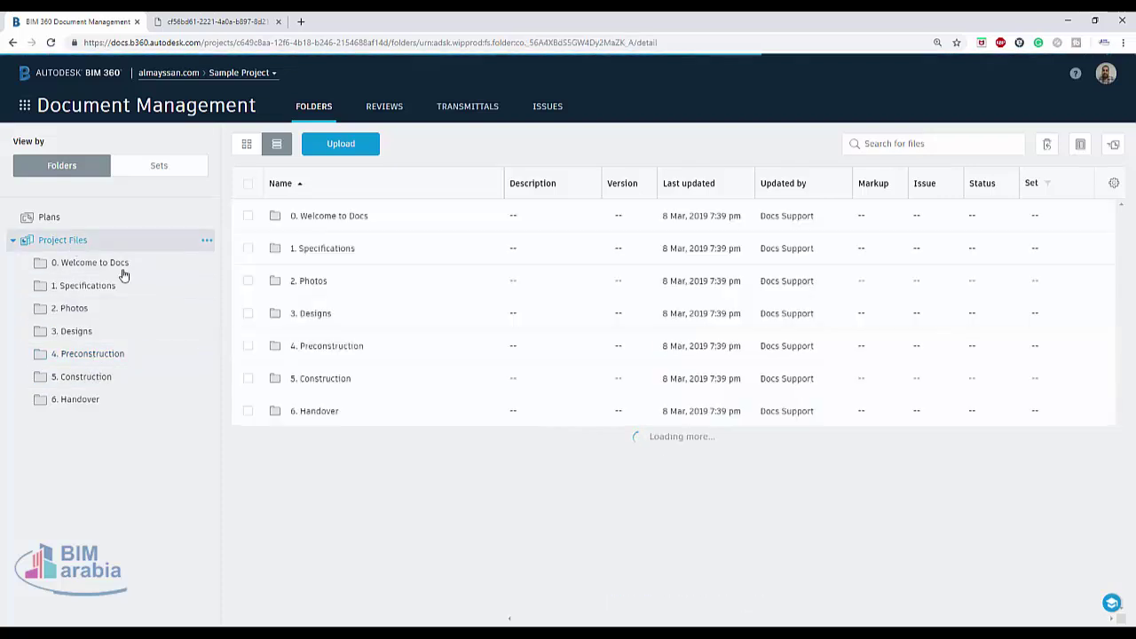
left_click(107, 401)
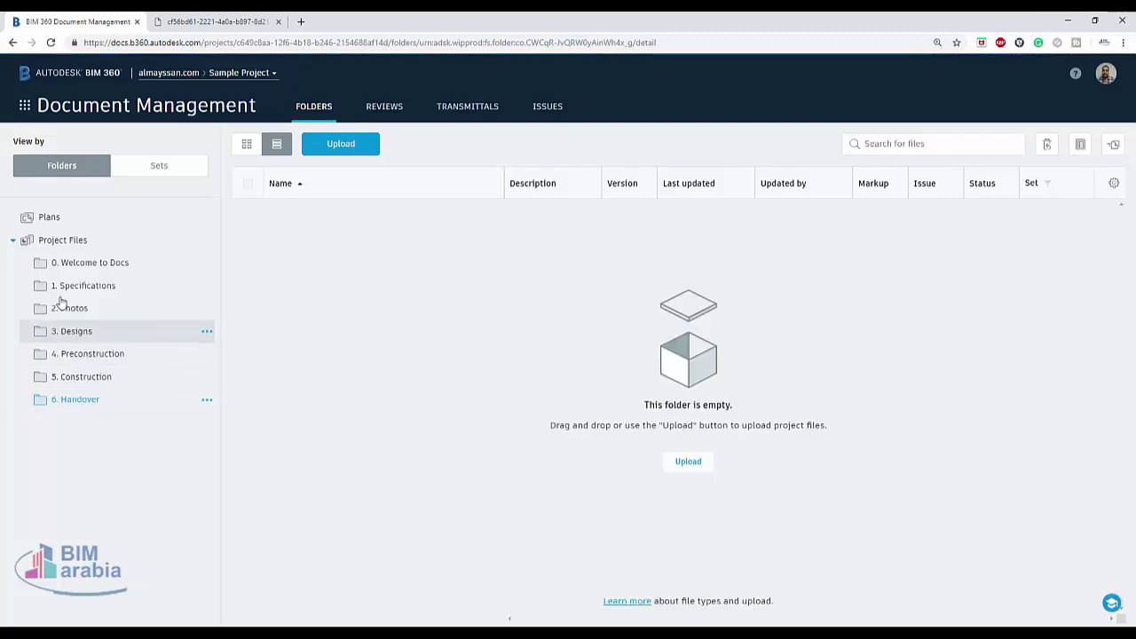
left_click(49, 220)
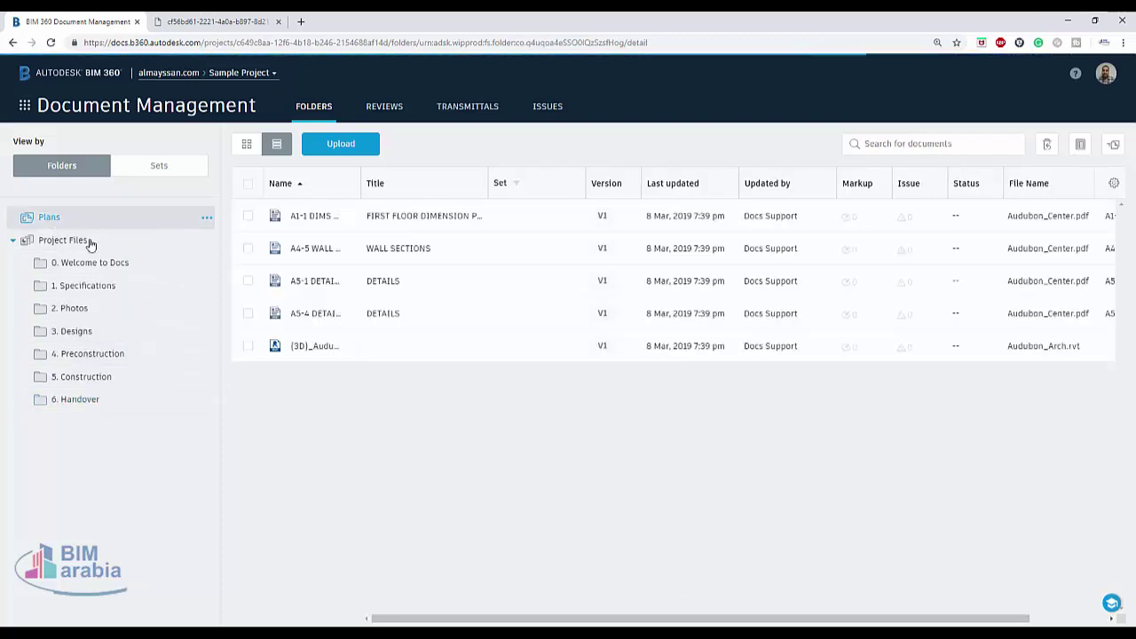
- Open the A5-4 DETAILS sheet and start a new markup
left_click(323, 353)
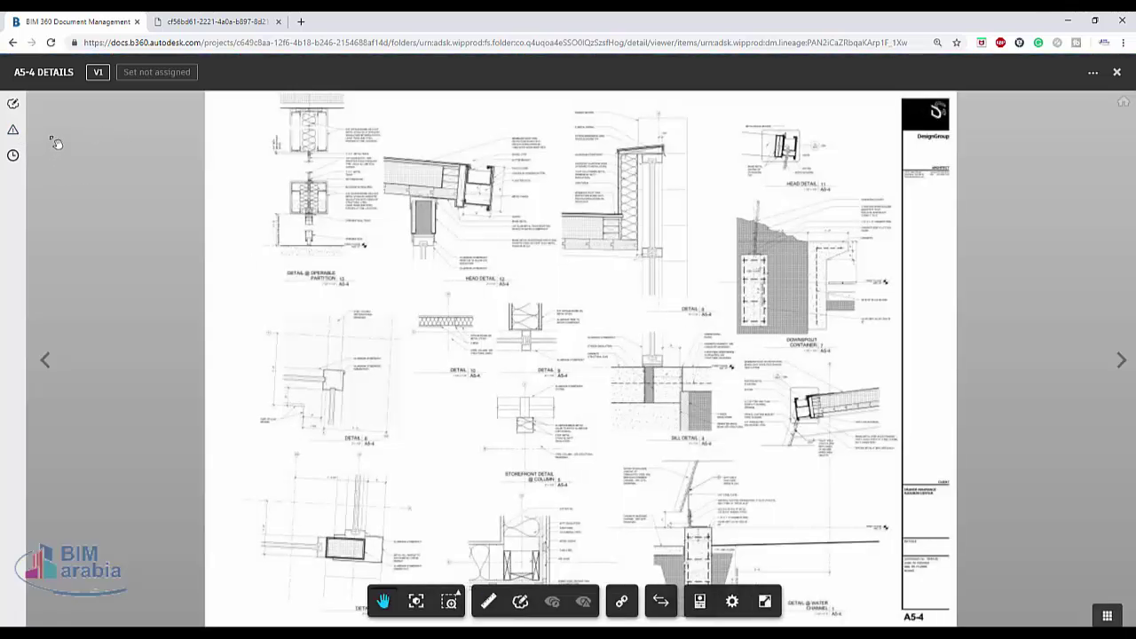
left_click(12, 105)
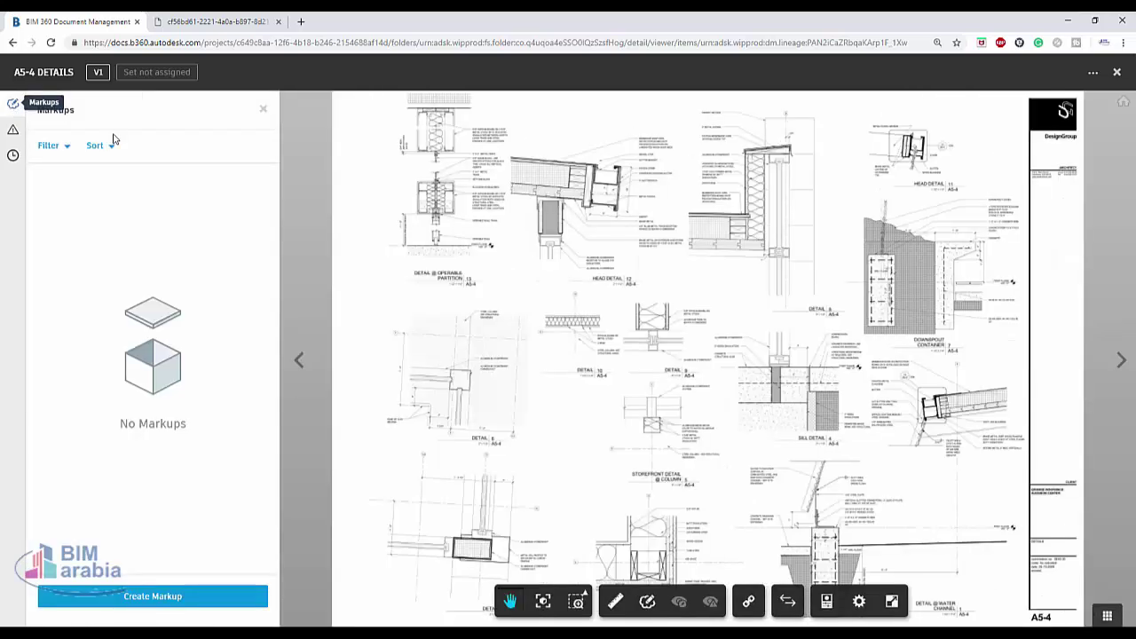
left_click(130, 594)
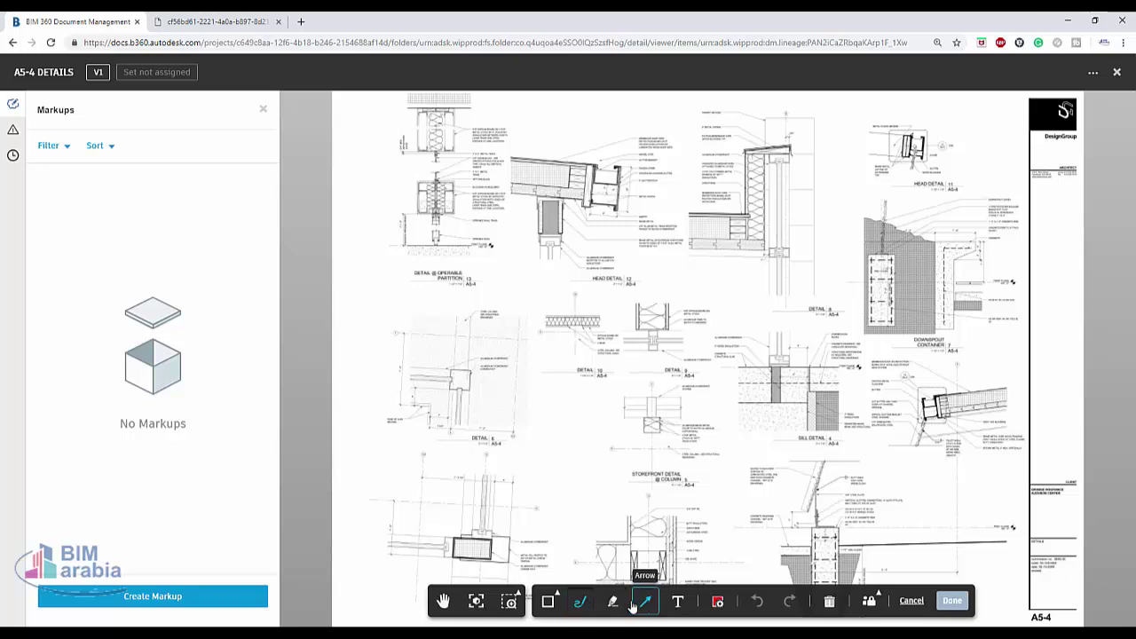
- Draw a red freehand loop, arrow and rectangle around the details, save, and show issues
left_click(581, 603)
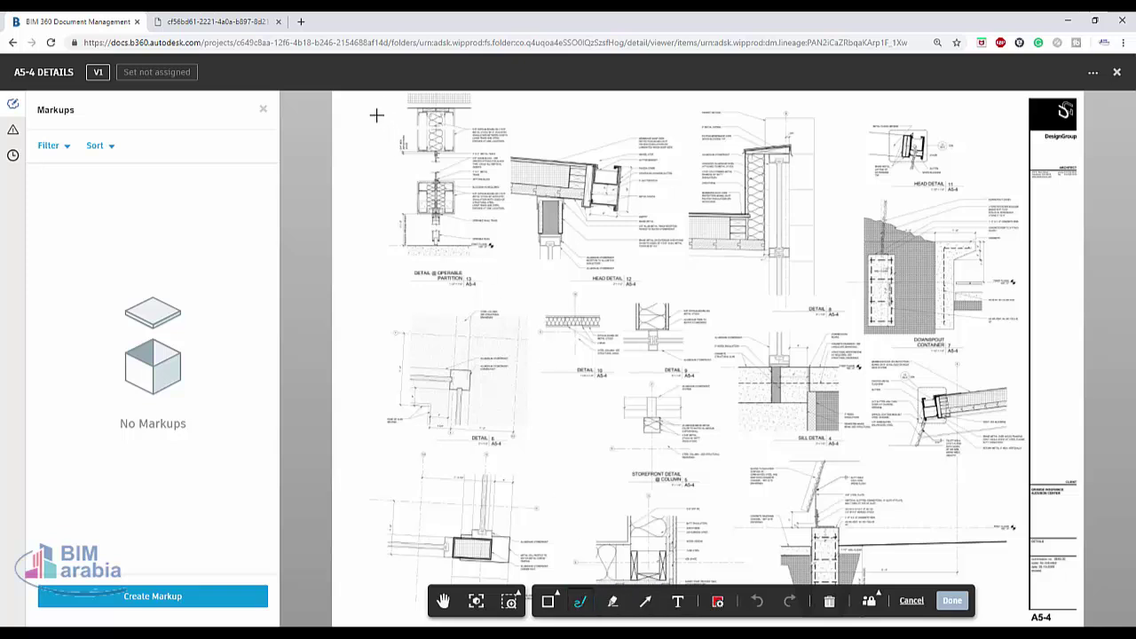
left_click_drag(377, 115, 380, 128)
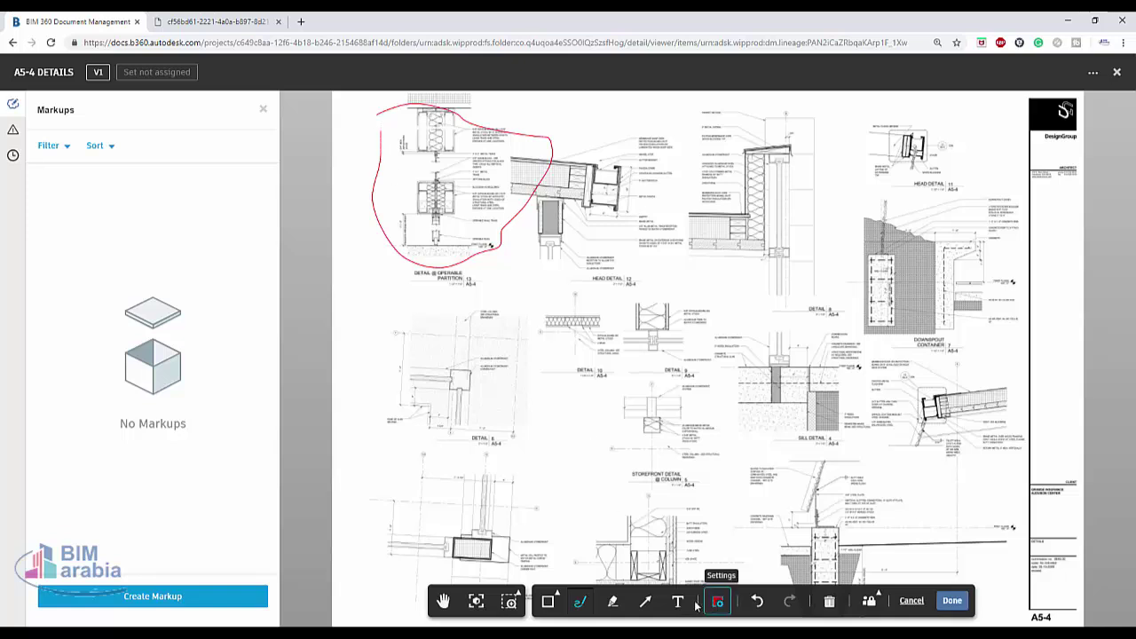
left_click(648, 606)
left_click_drag(359, 347, 400, 257)
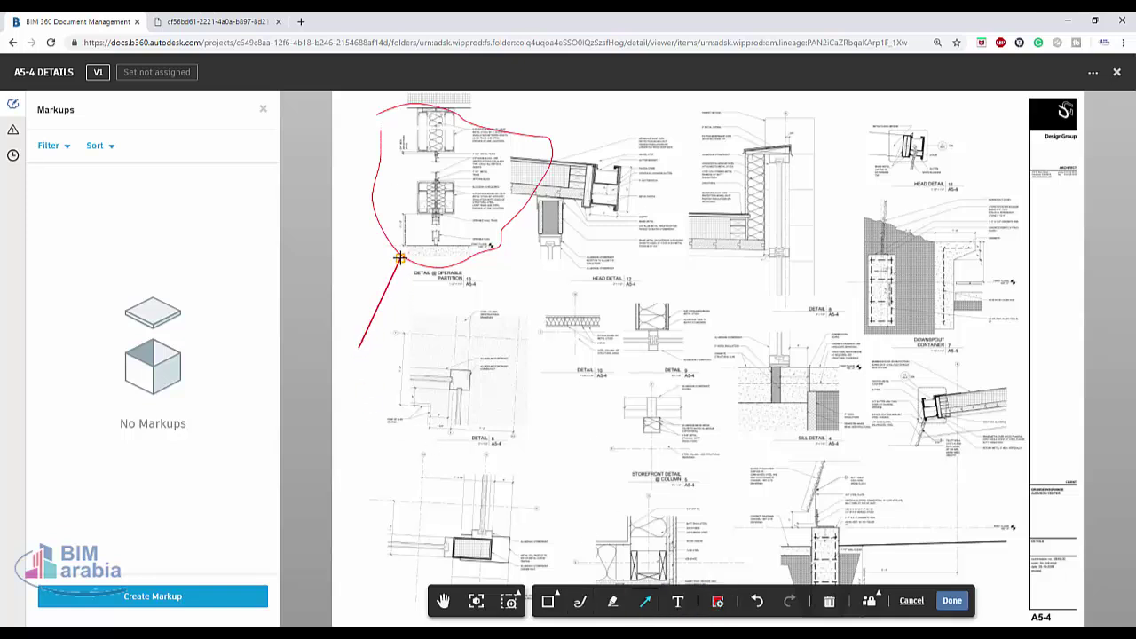
left_click(544, 607)
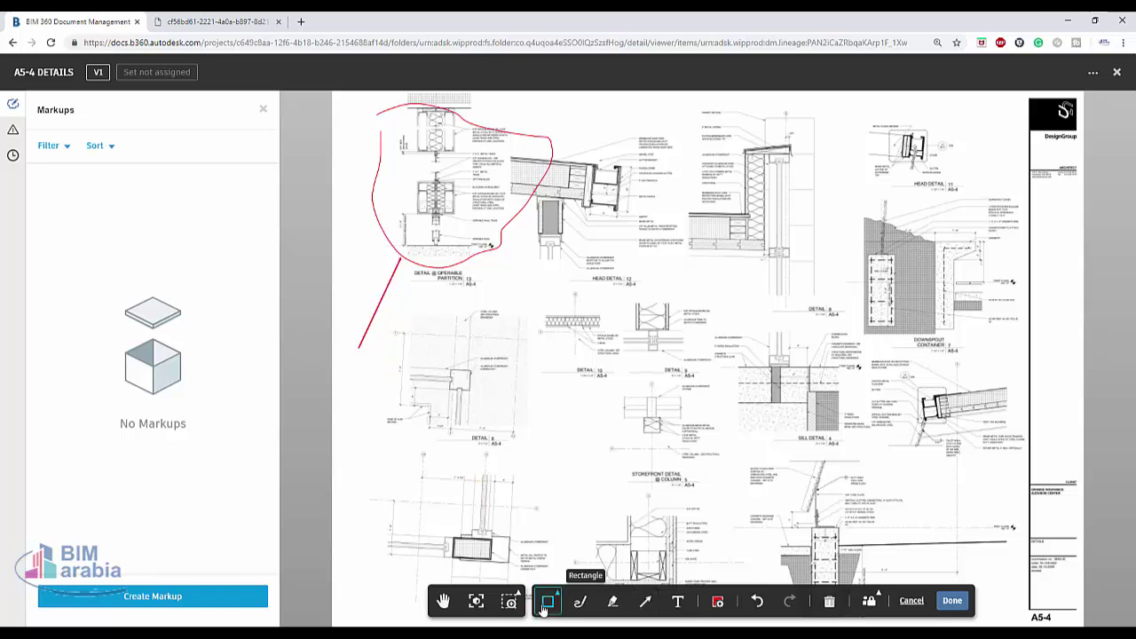
left_click_drag(531, 282, 726, 469)
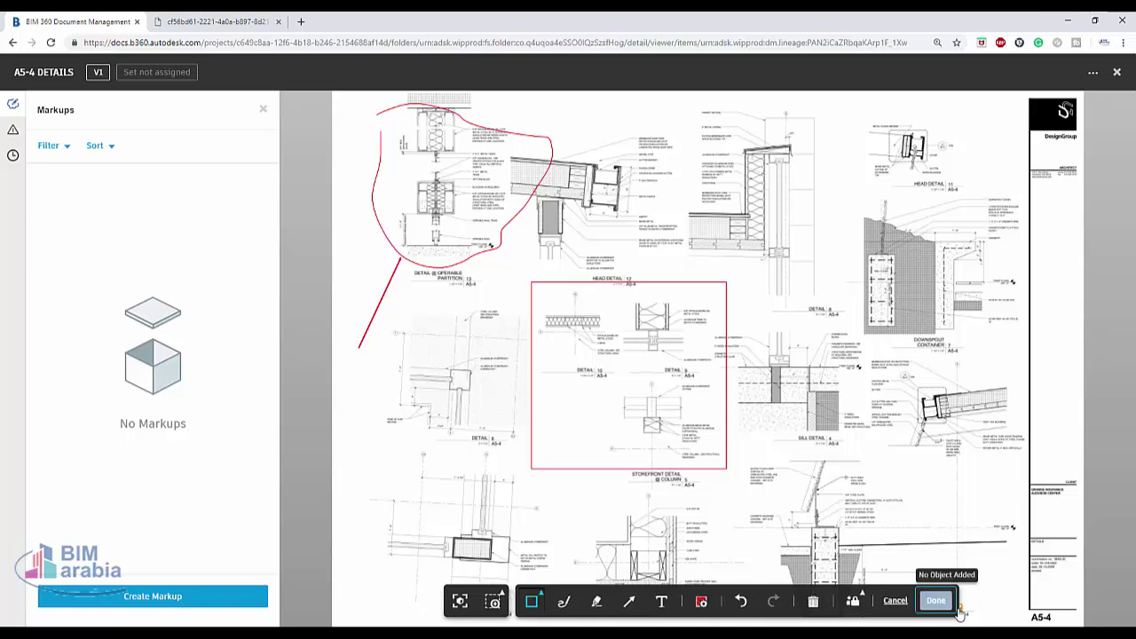
left_click(205, 601)
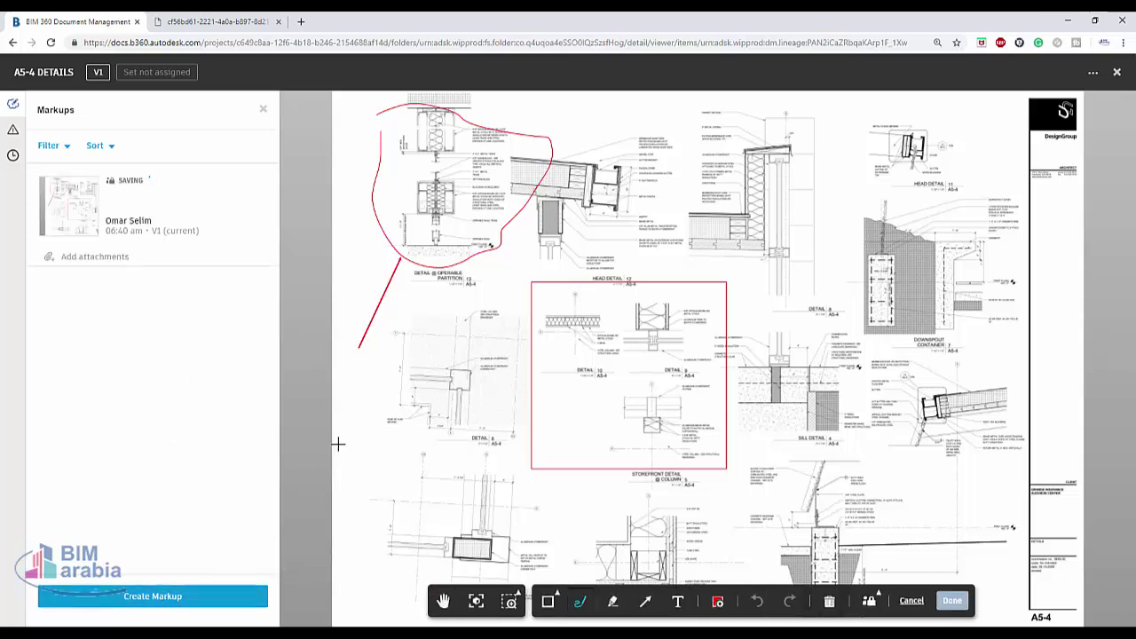
left_click(13, 129)
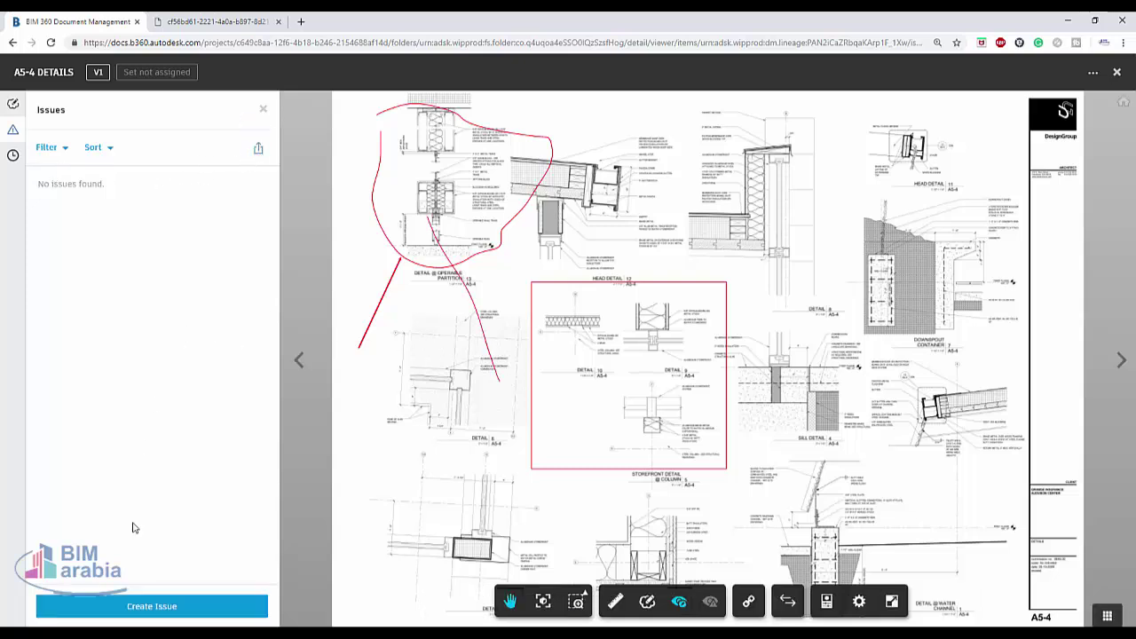
- Start a new issue on sheet A5-4 and look through the New Issue form fields
left_click(143, 606)
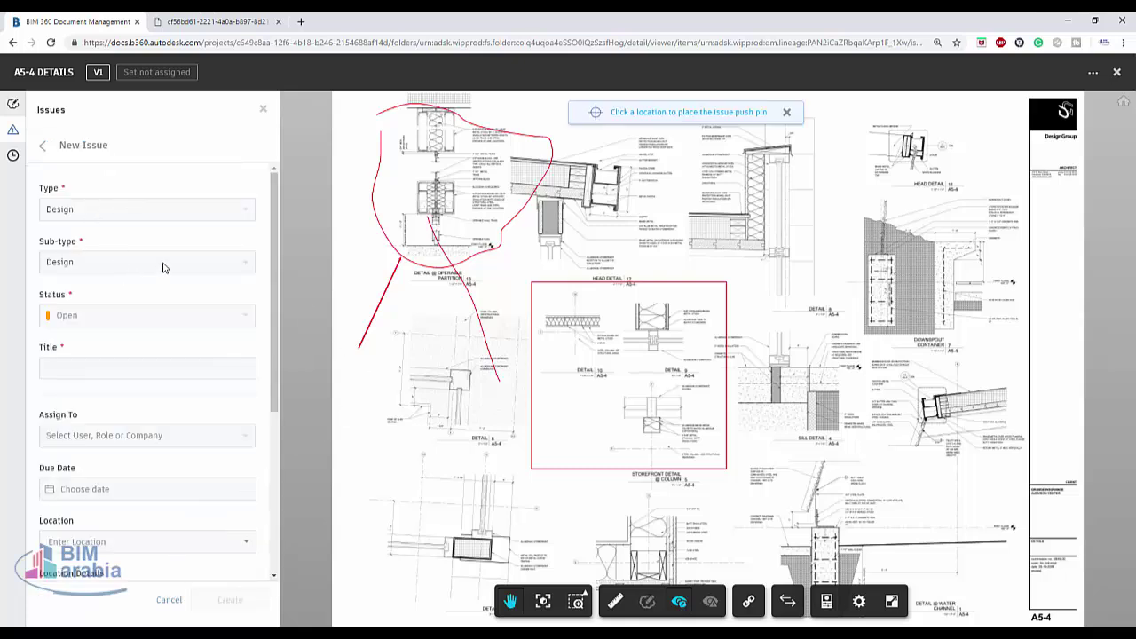
scroll(126, 373, "down", 1)
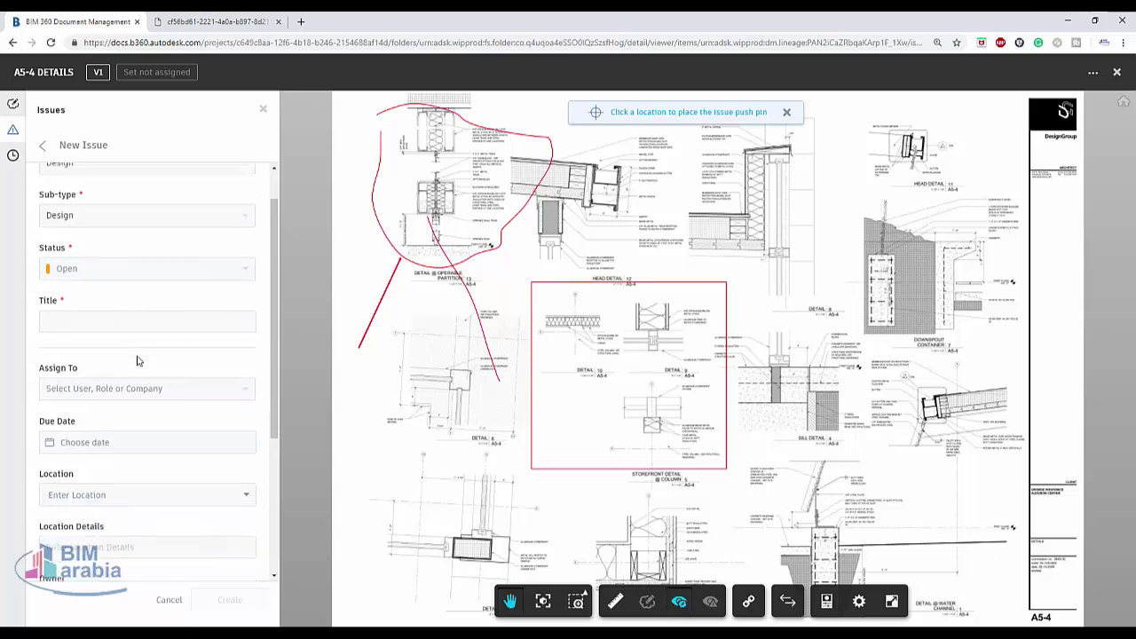
scroll(182, 412, "down", 4)
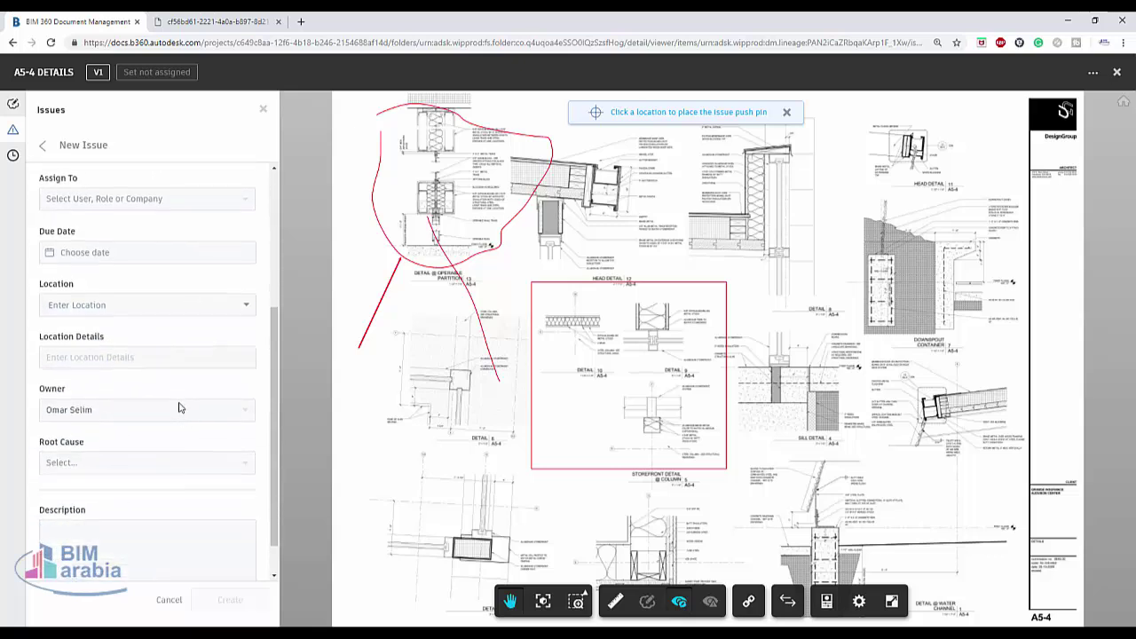
scroll(178, 406, "up", 5)
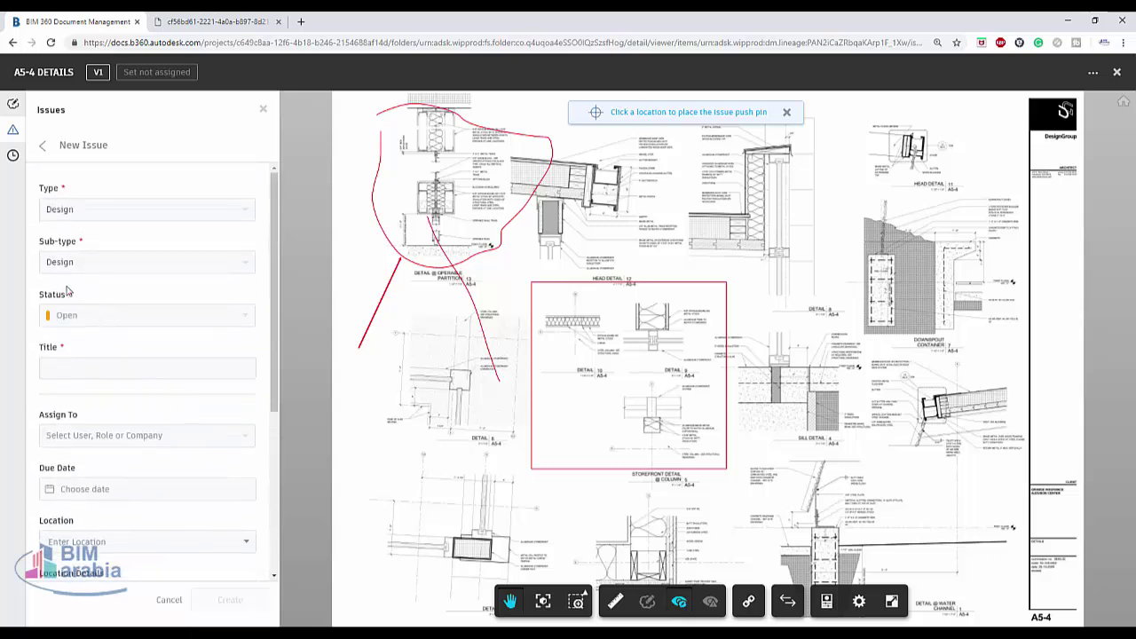
scroll(74, 501, "down", 1)
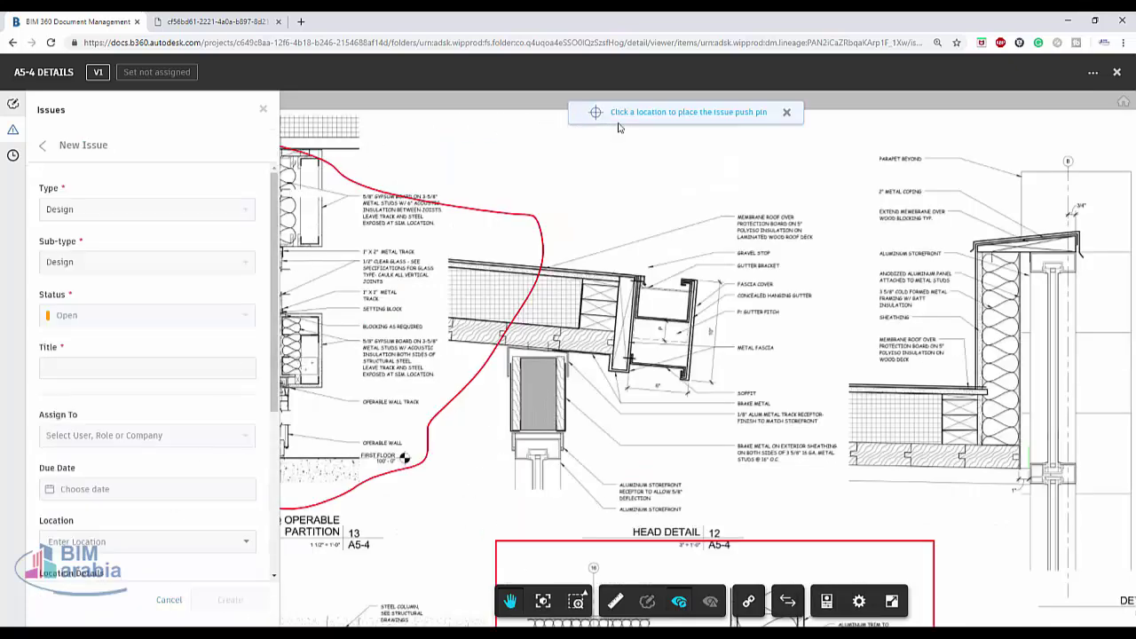
- Pin the issue near the partition detail, set type Observation, and title it 'Issue'
left_click(563, 179)
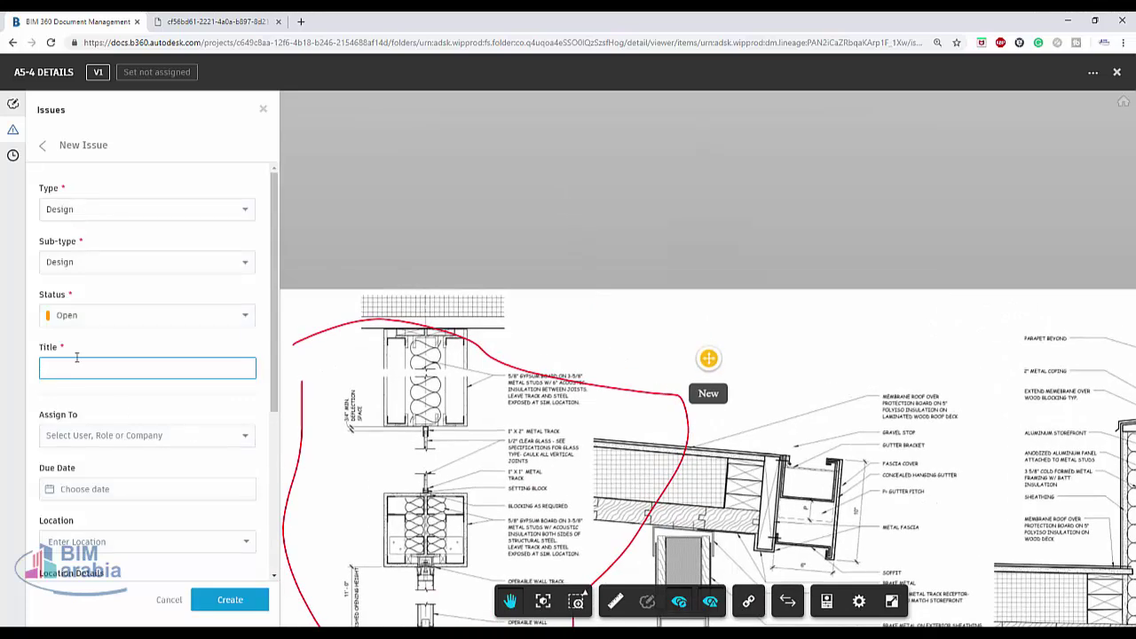
left_click(97, 210)
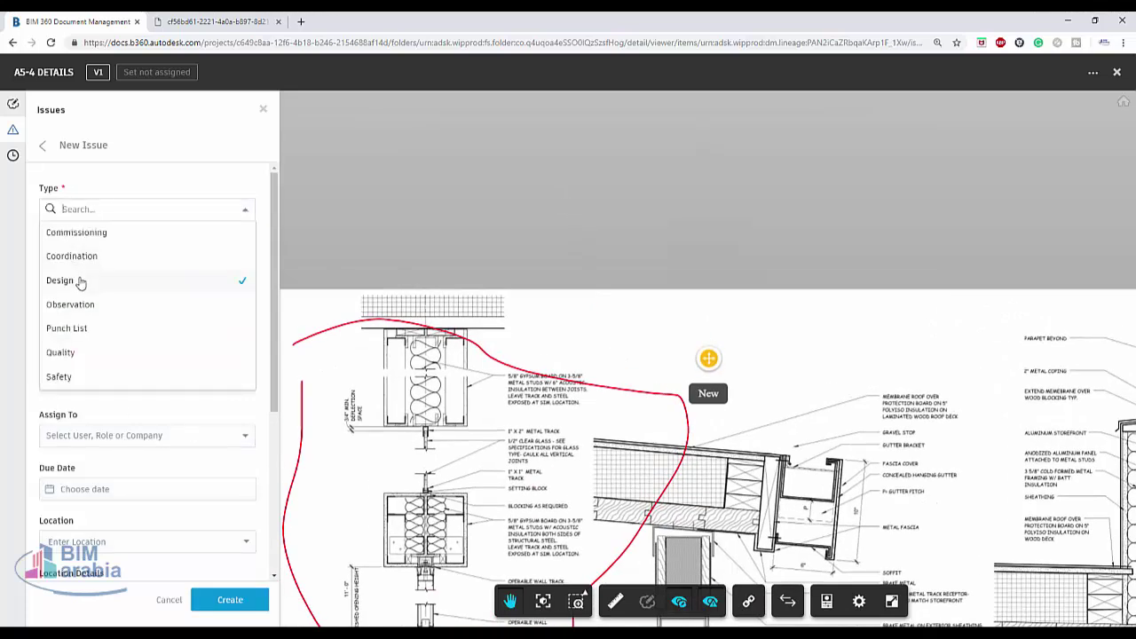
left_click(82, 306)
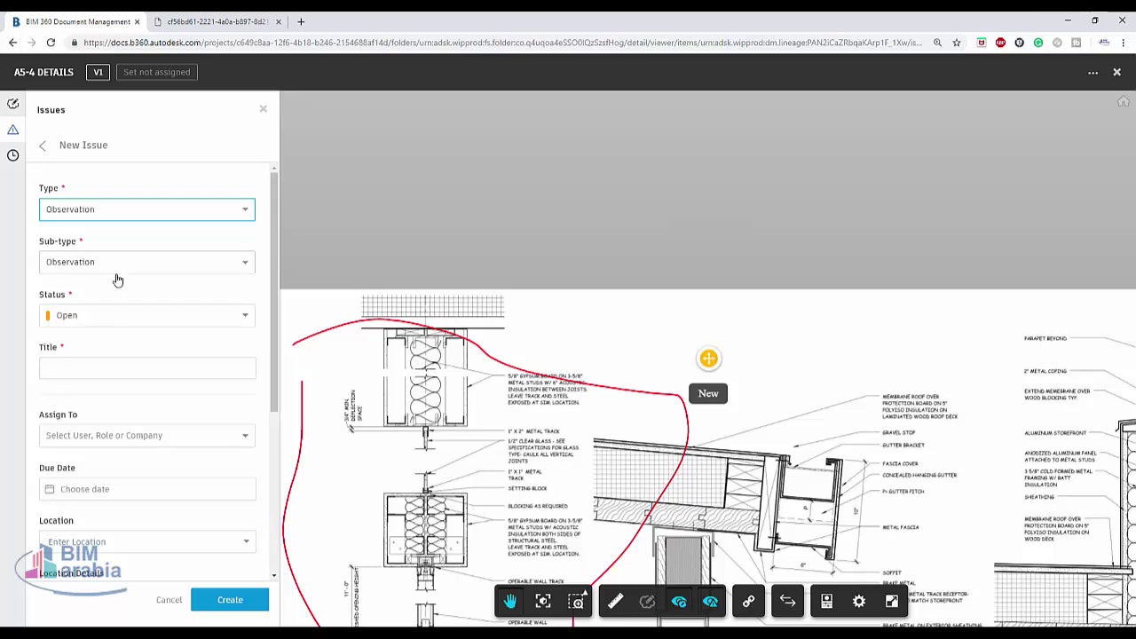
left_click(112, 374)
type("Iss")
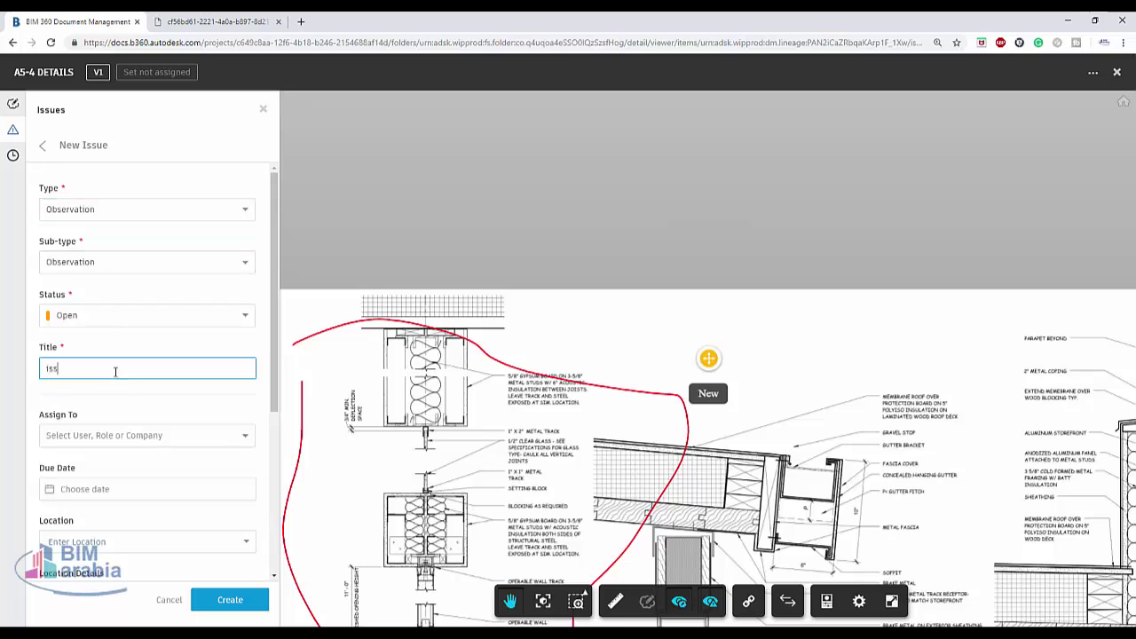
type("ue")
scroll(151, 366, "down", 3)
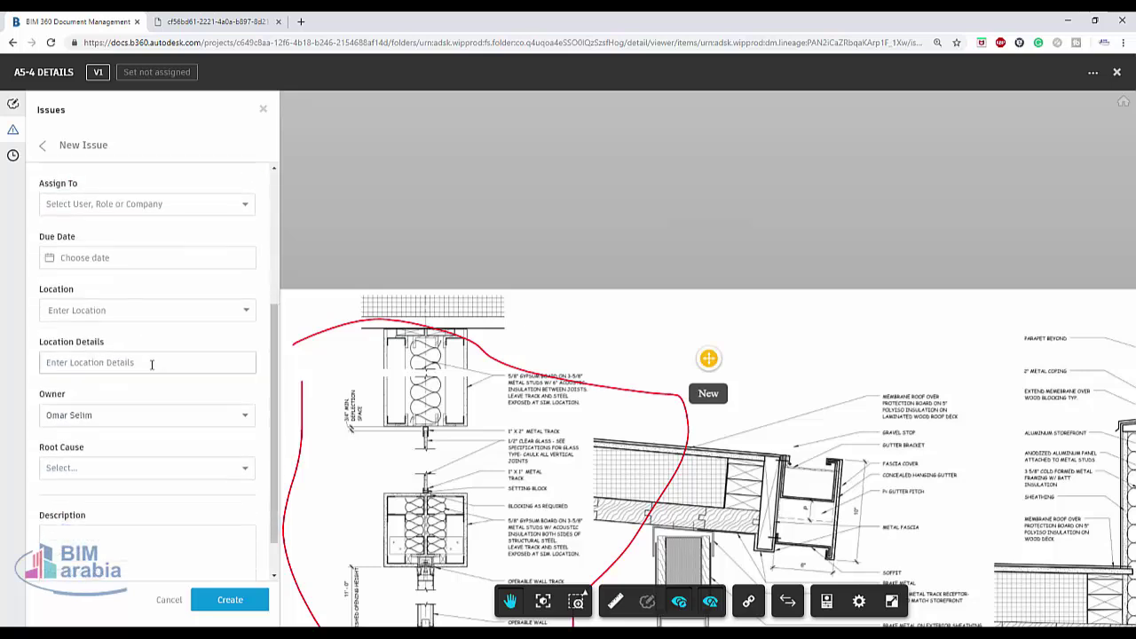
- Assign the issue to the project user, due March 17, root cause Design Coordination, and create it
left_click(199, 198)
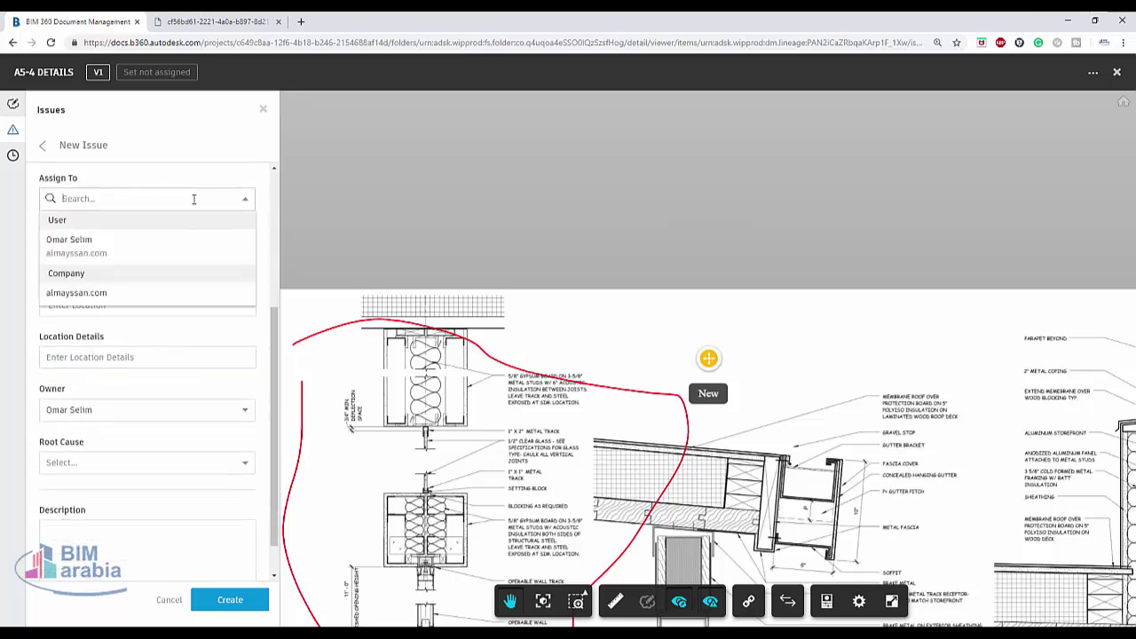
left_click(130, 256)
left_click(151, 257)
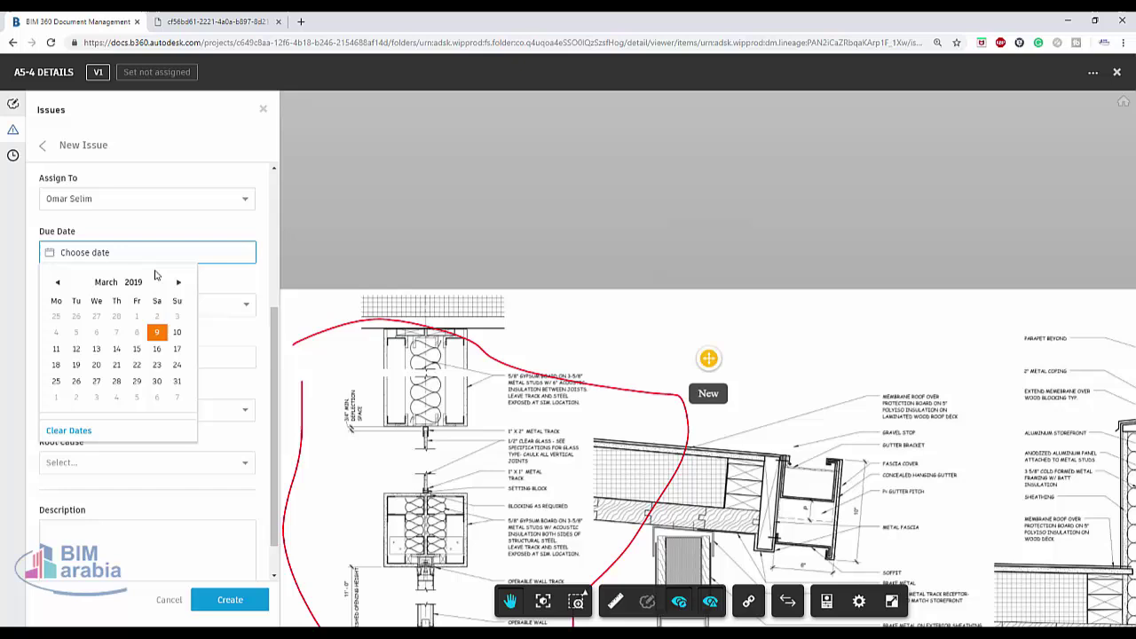
left_click(174, 350)
left_click(105, 308)
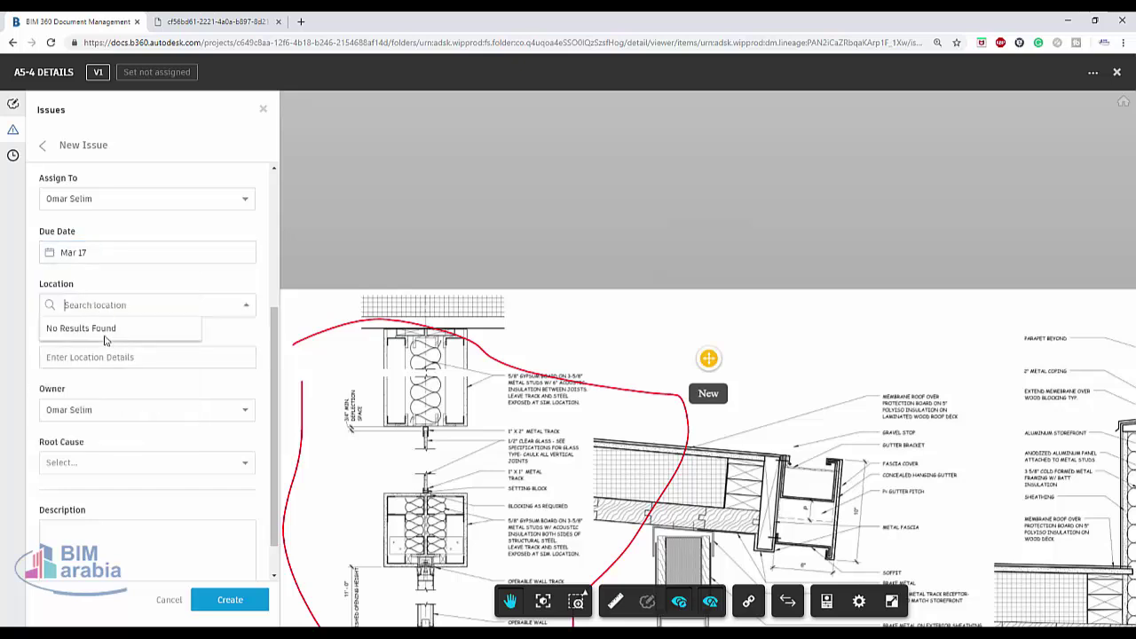
left_click(249, 311)
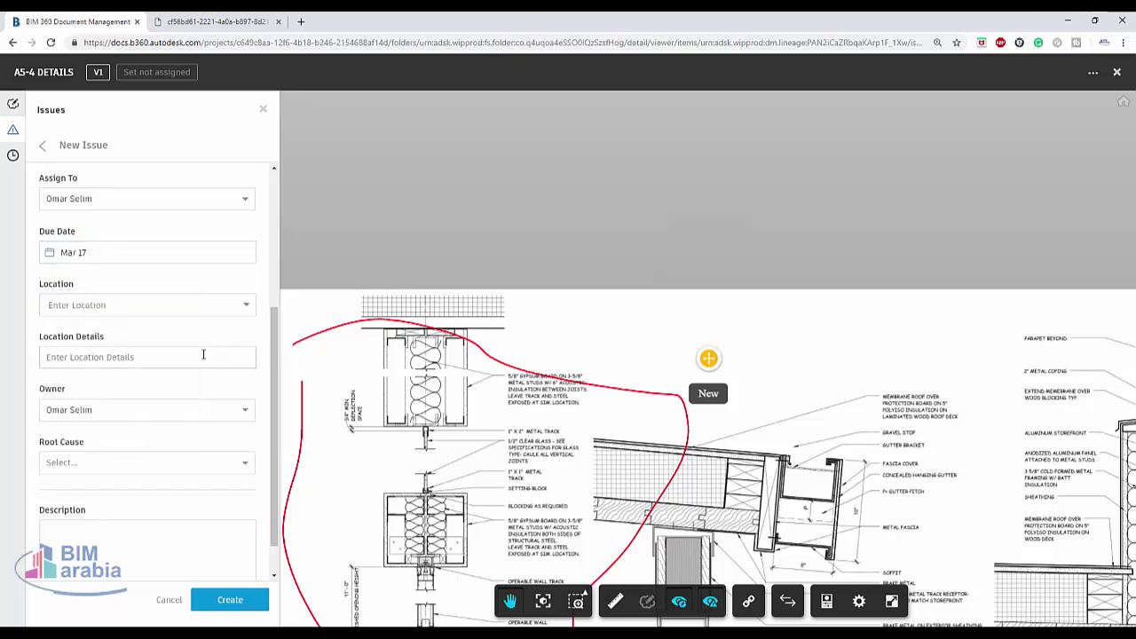
scroll(168, 417, "down", 1)
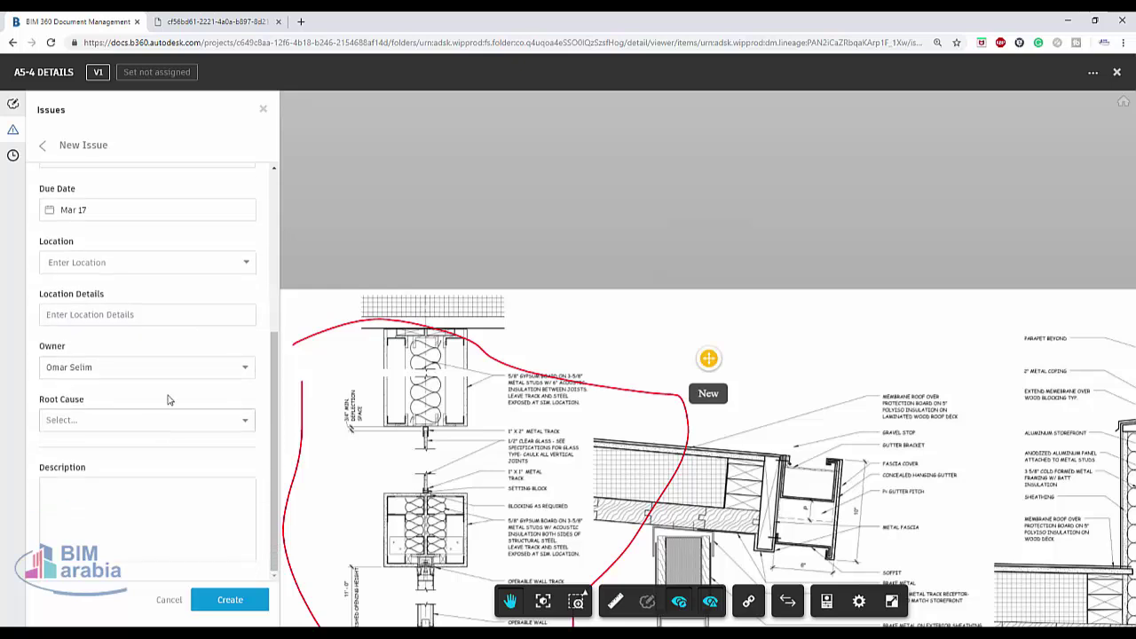
left_click(107, 421)
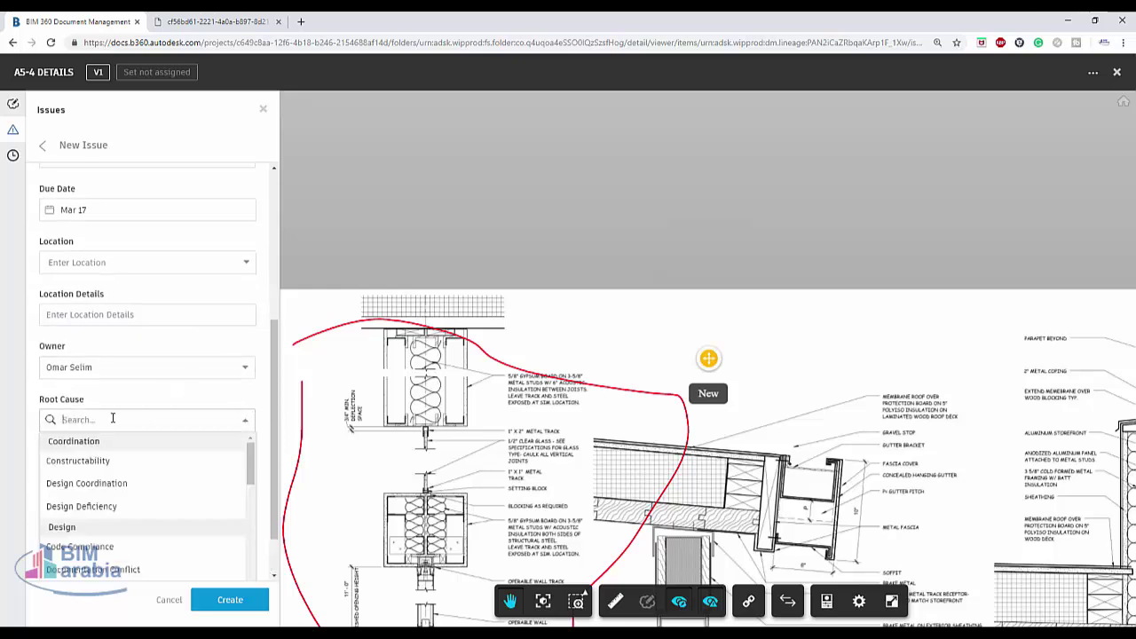
left_click(98, 483)
left_click(230, 600)
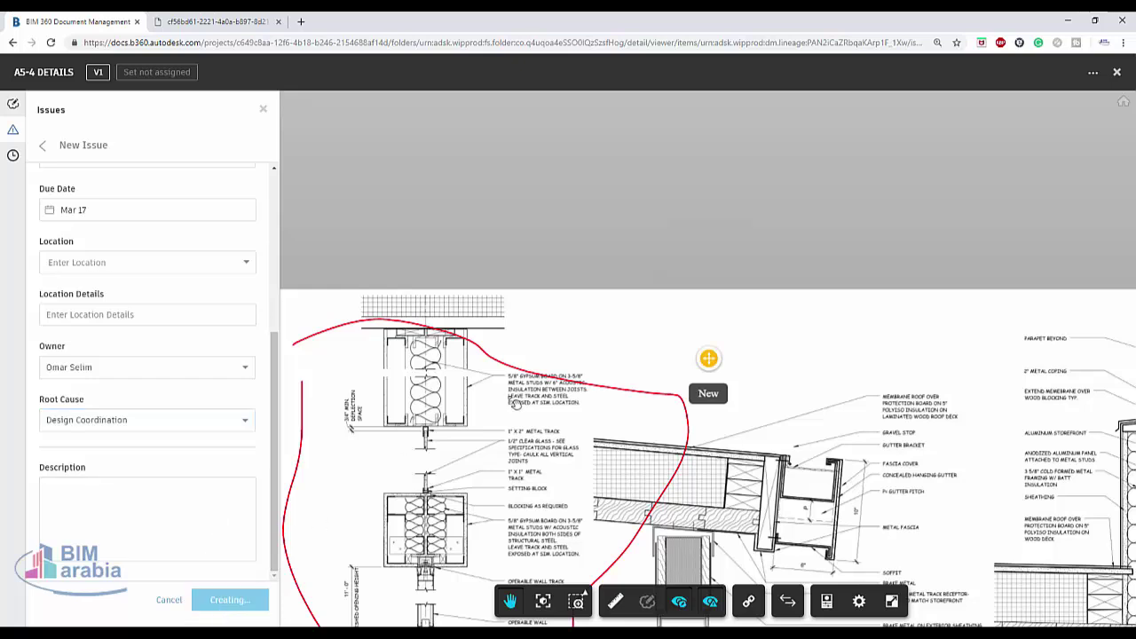
- Check the sheet's version history, go back to the document folders, and list the reviews
left_click(13, 156)
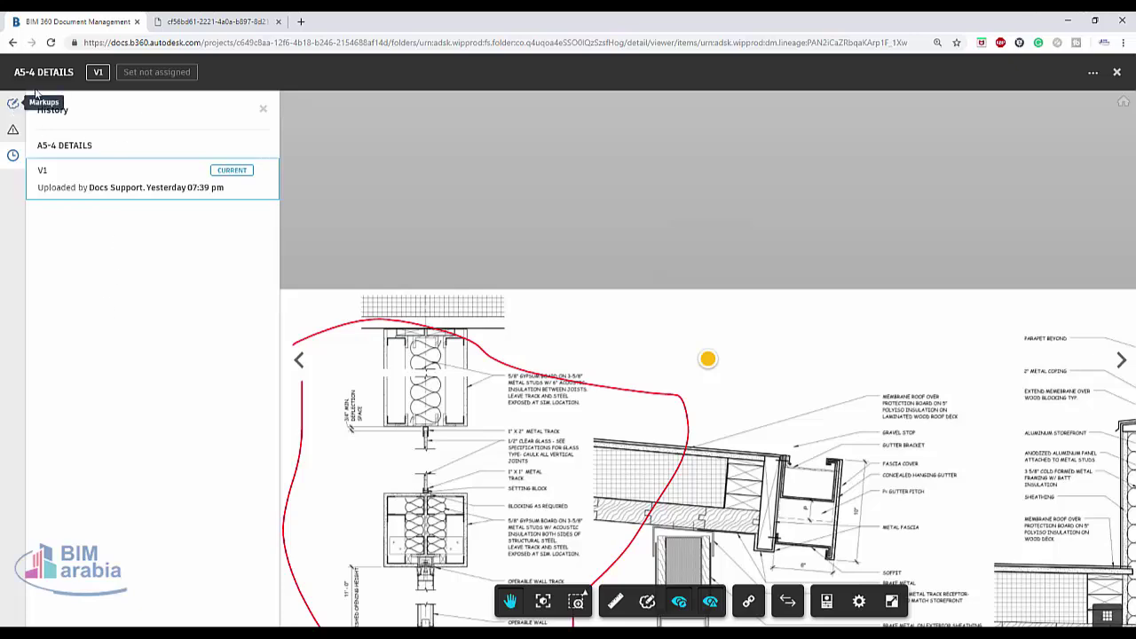
left_click(11, 42)
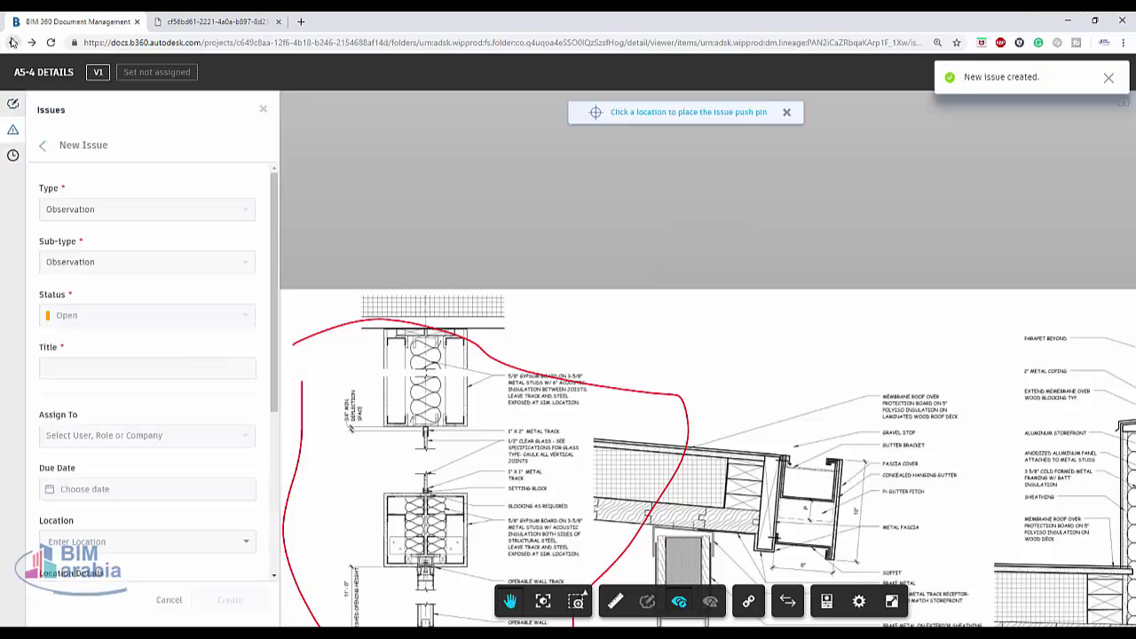
left_click(12, 42)
left_click(12, 42)
left_click(12, 41)
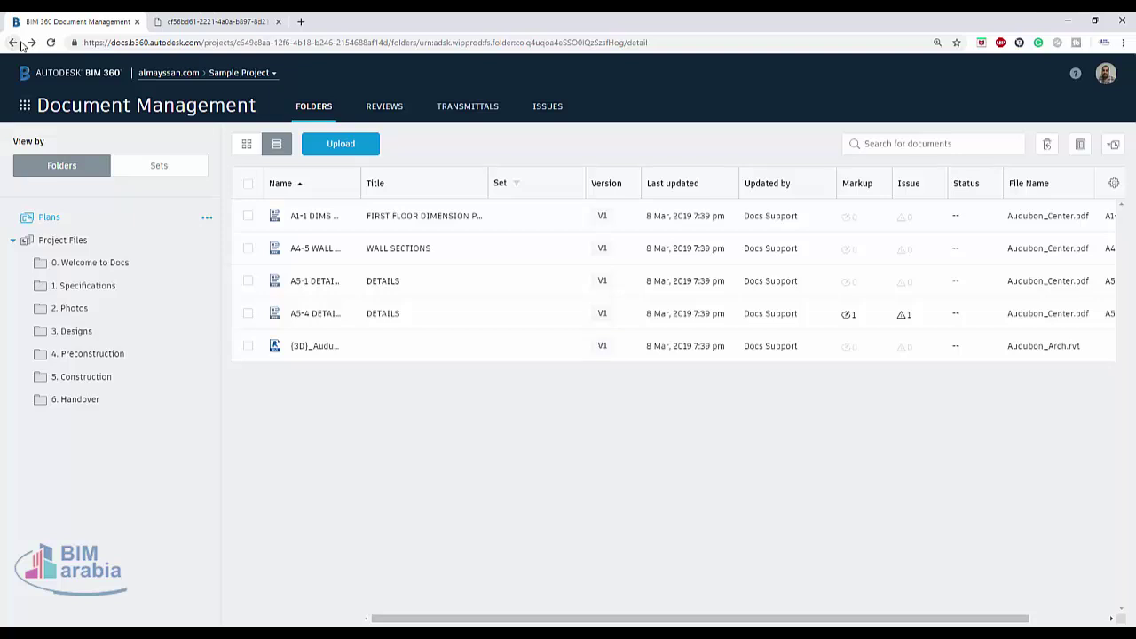
left_click(377, 108)
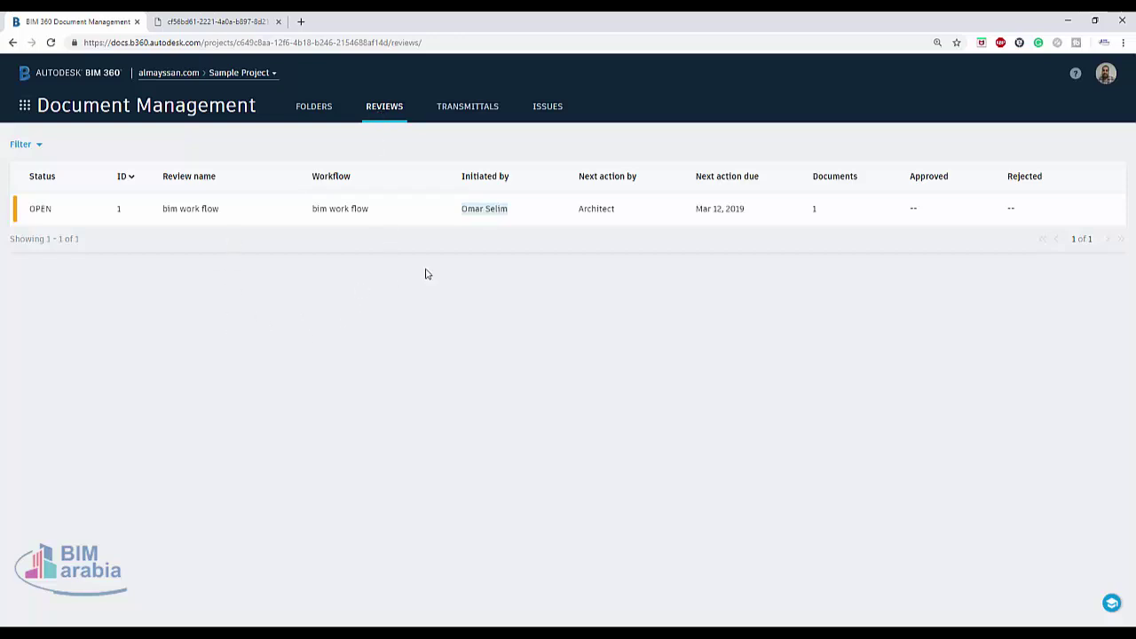
- Start Initial Review 1 and confirm, then show the empty Transmittals list
left_click(37, 209)
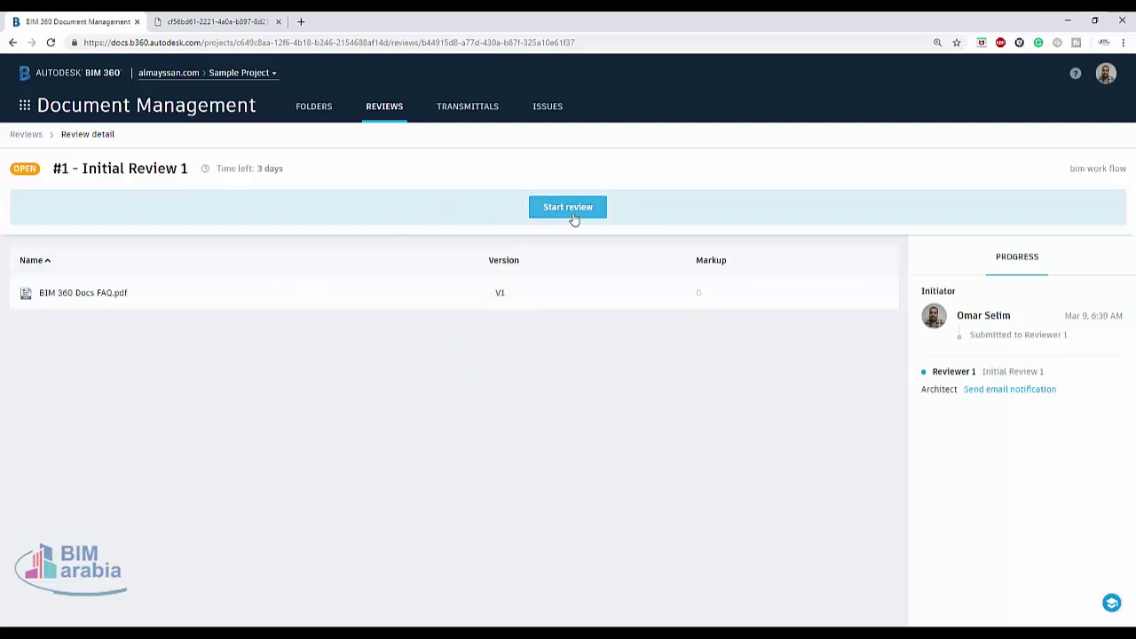
left_click(573, 213)
left_click(717, 387)
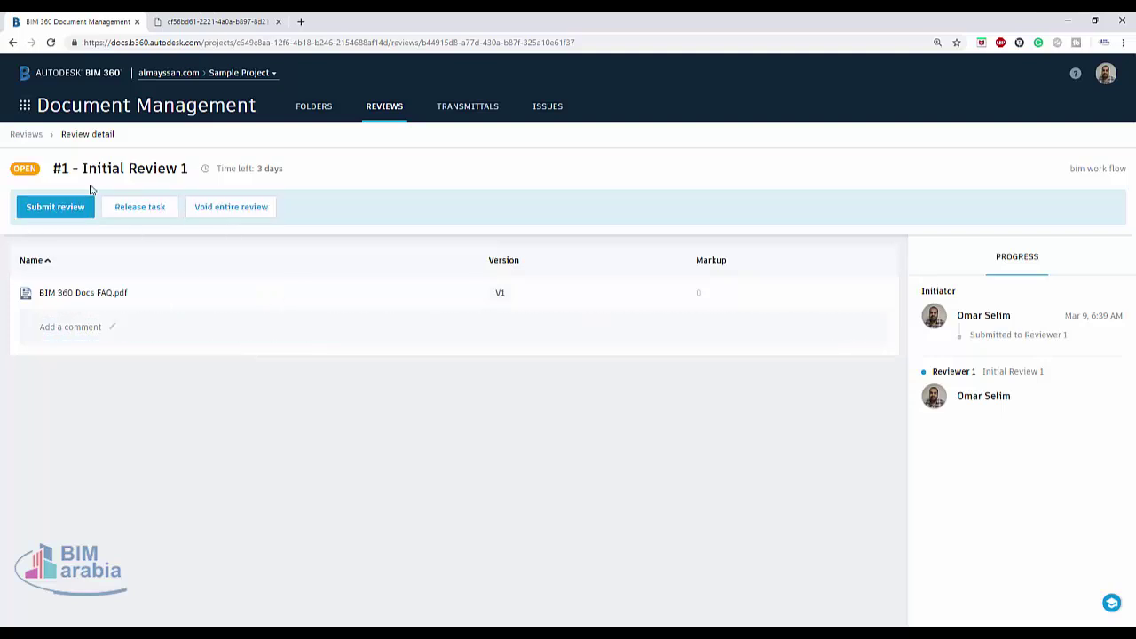
left_click(478, 110)
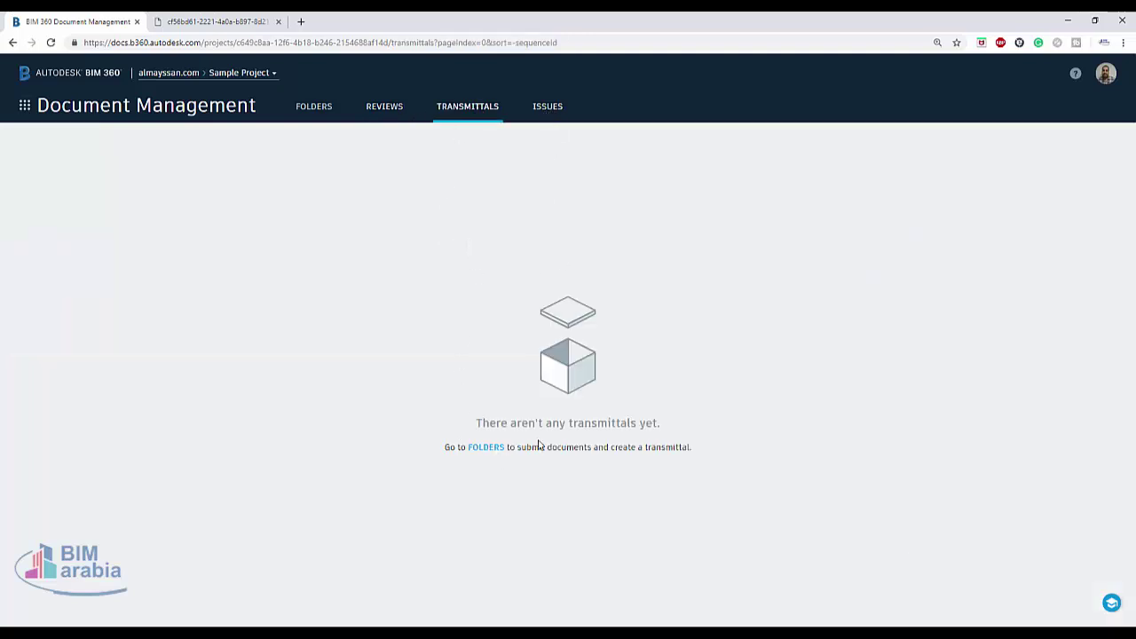
- Return to Folders and create a transmittal for the A5-4 DETAILS sheet from its actions menu
left_click(312, 108)
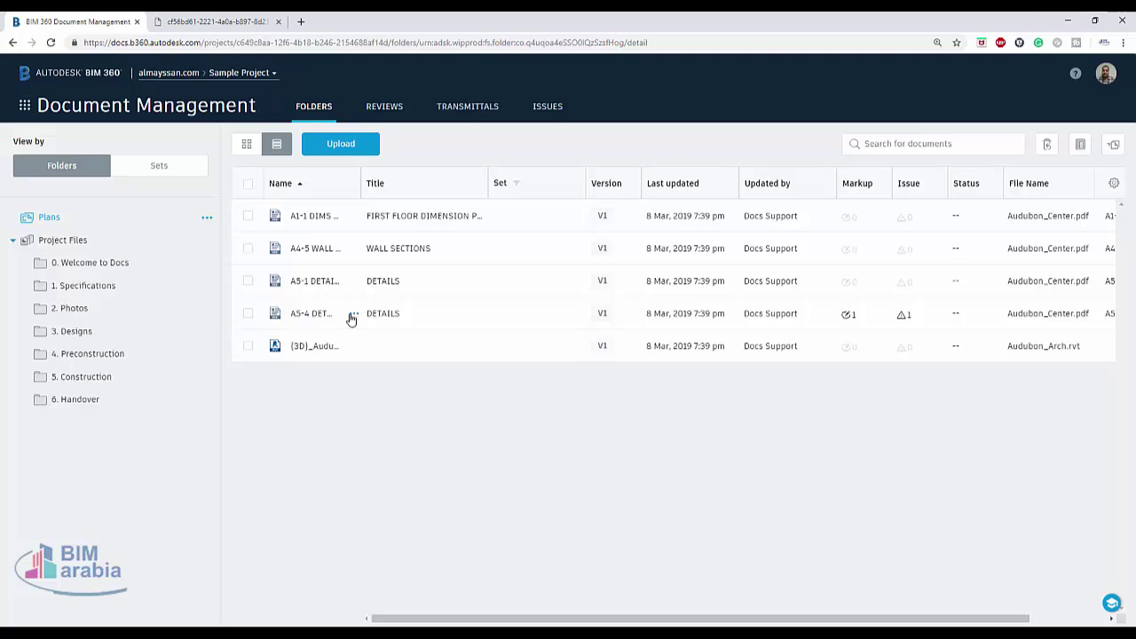
left_click(354, 315)
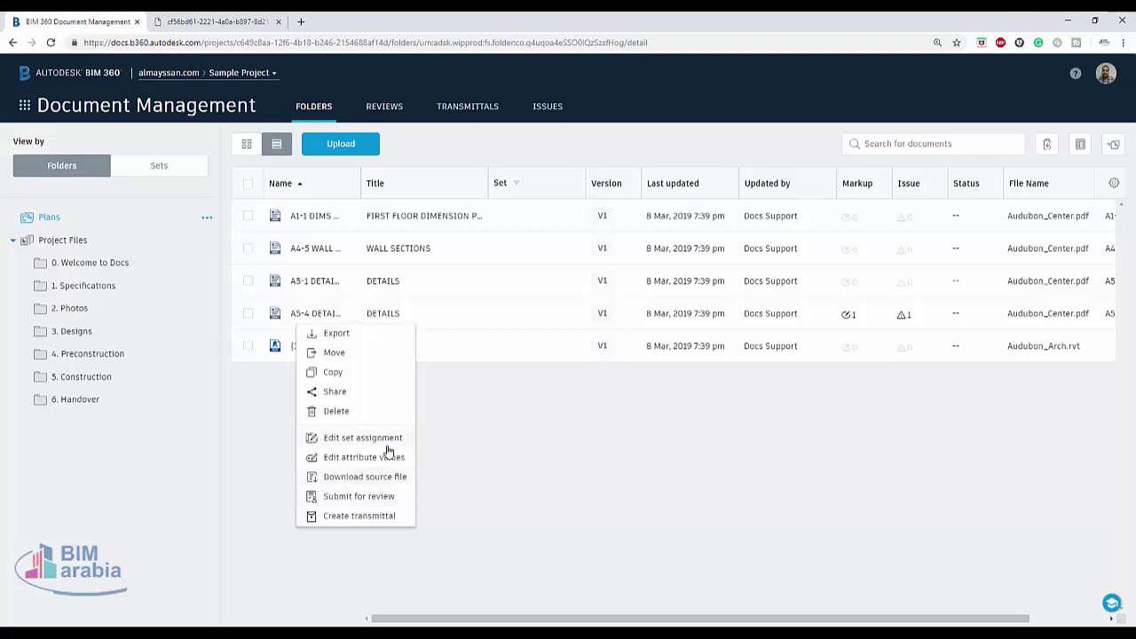
left_click(331, 517)
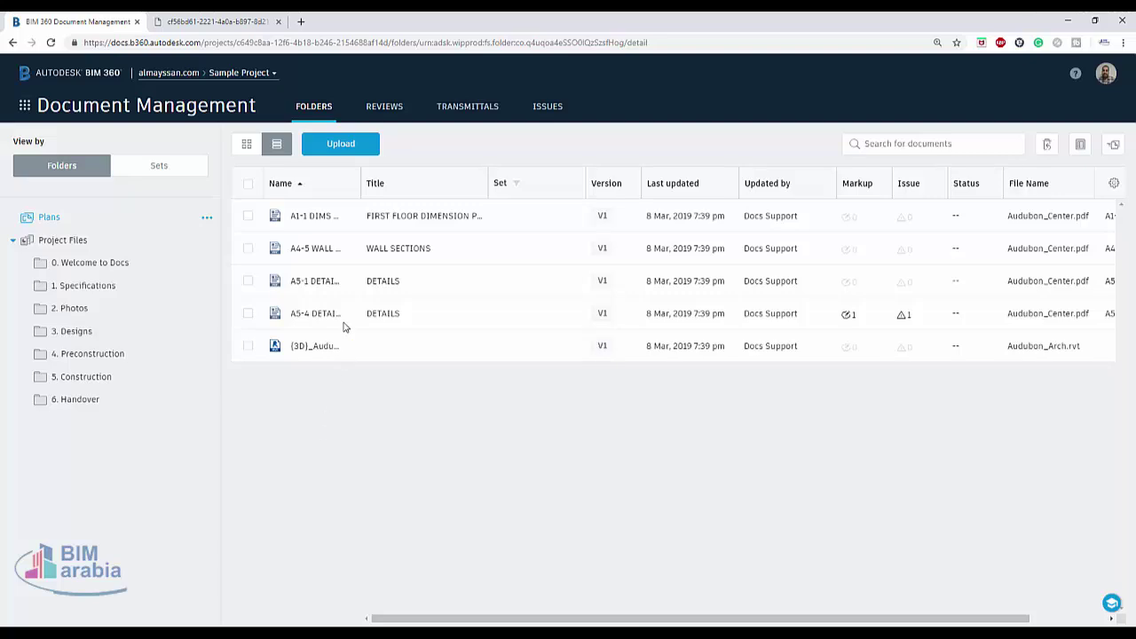
left_click(353, 313)
left_click(347, 514)
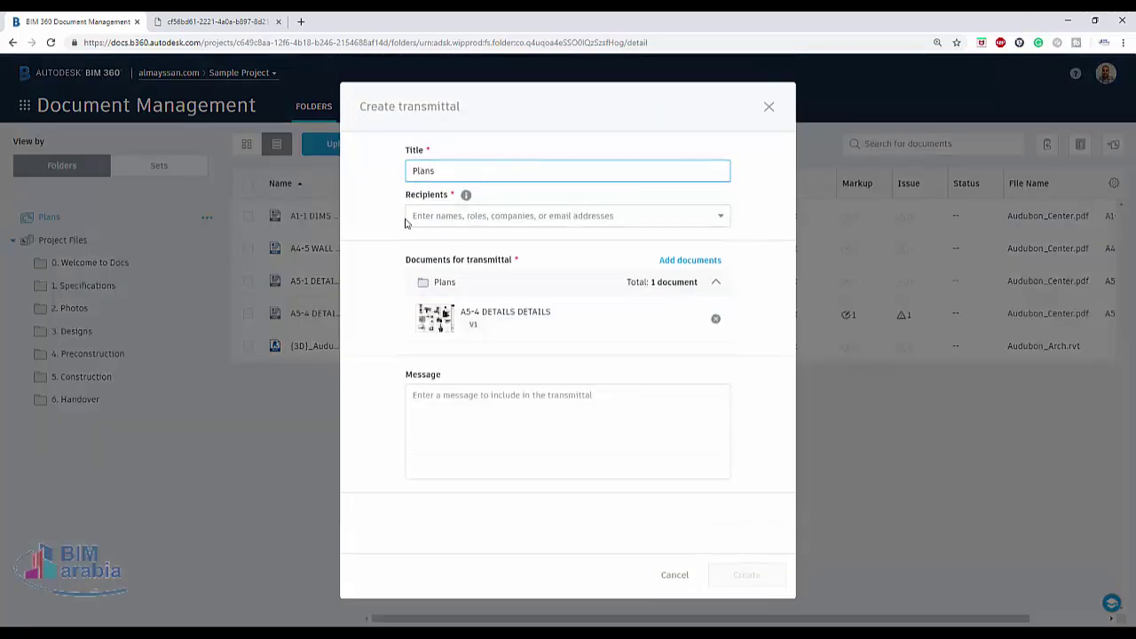
- Add the project user as recipient, send transmittal #1, then show the Issues list
left_click(720, 220)
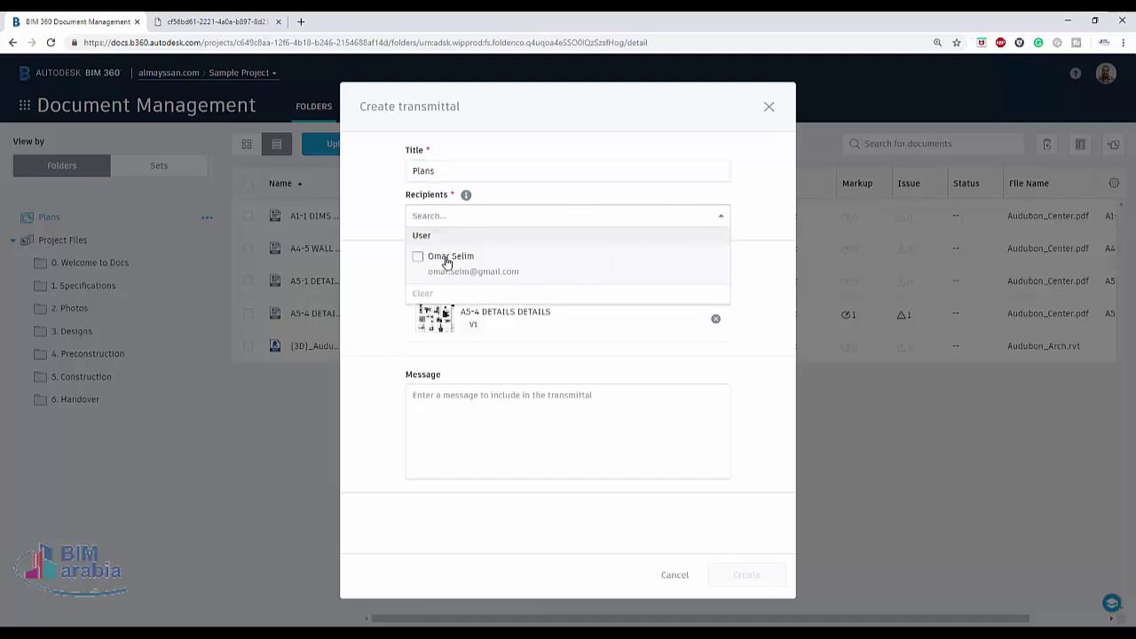
left_click(443, 259)
left_click(376, 373)
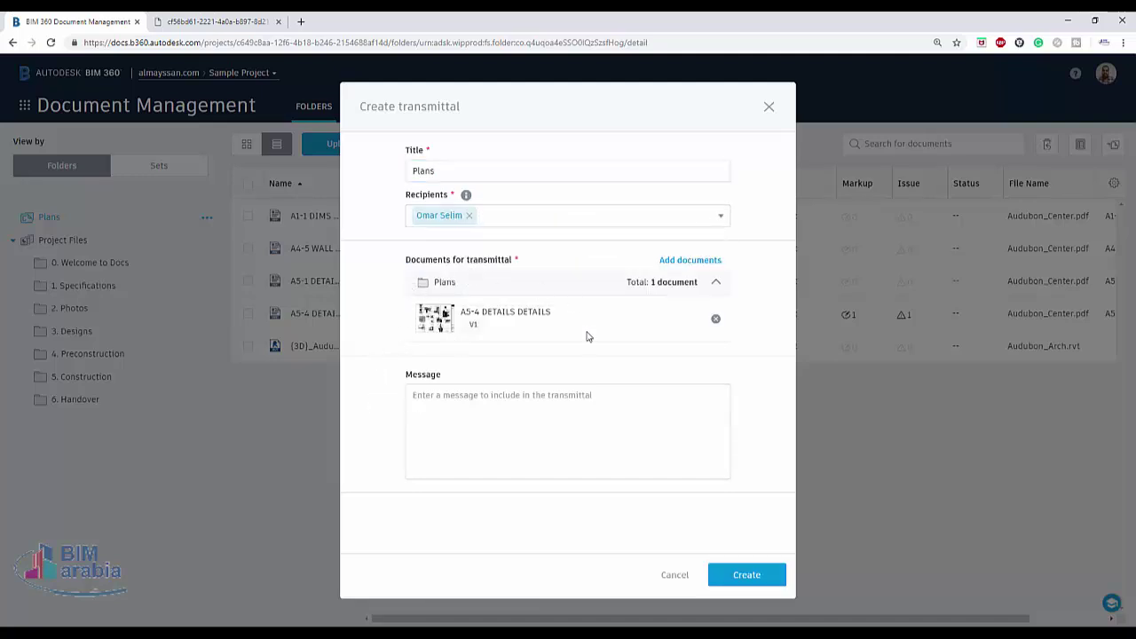
left_click(512, 417)
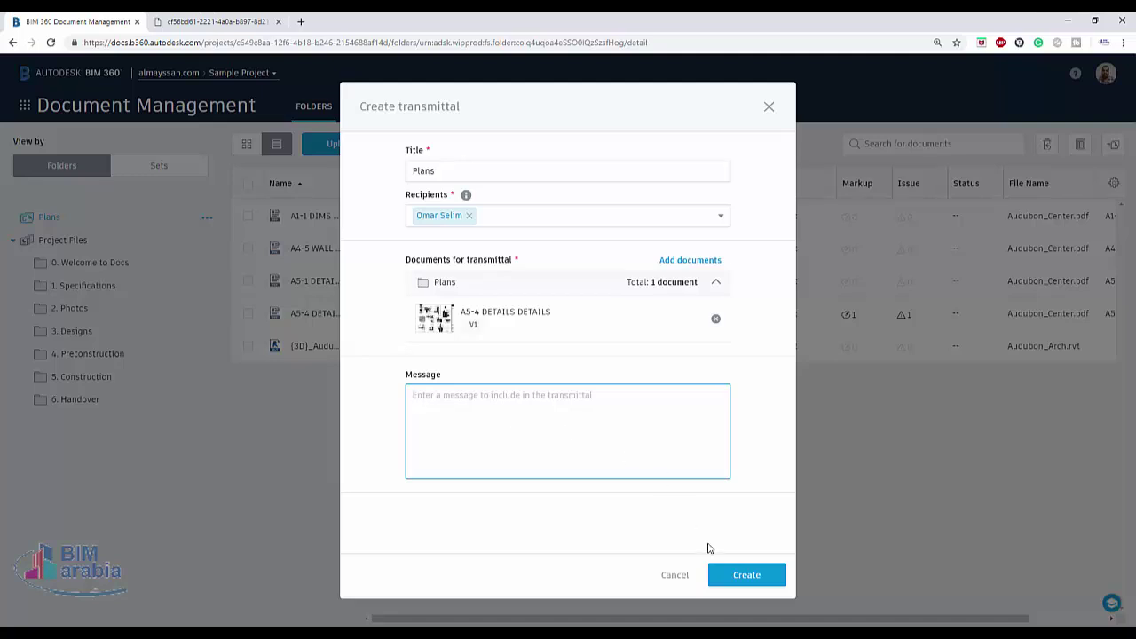
left_click(738, 578)
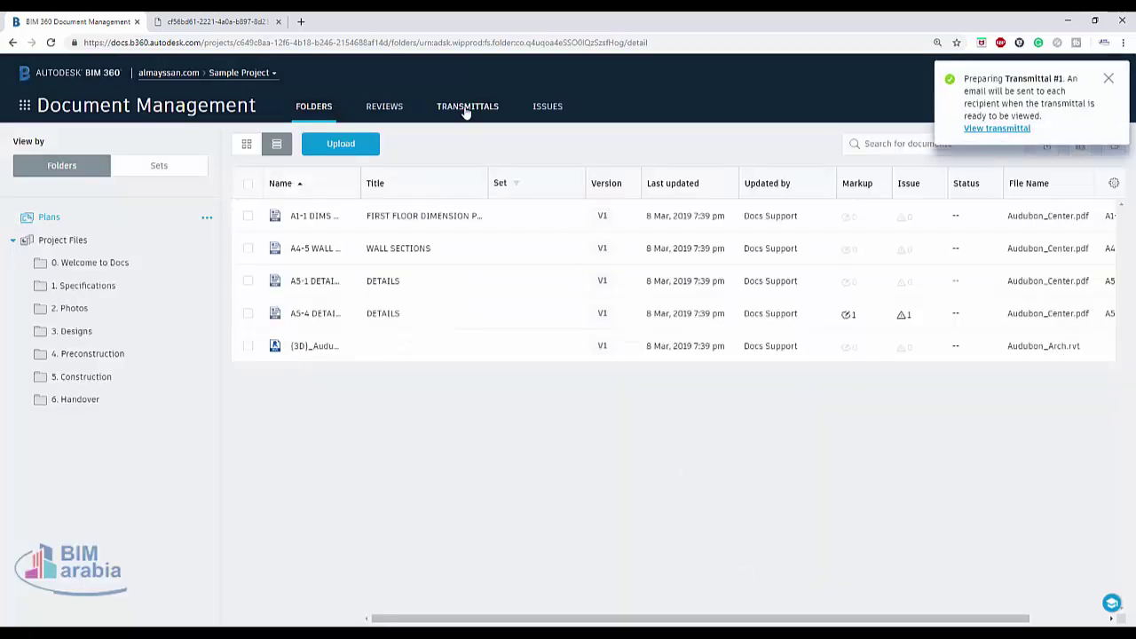
left_click(466, 108)
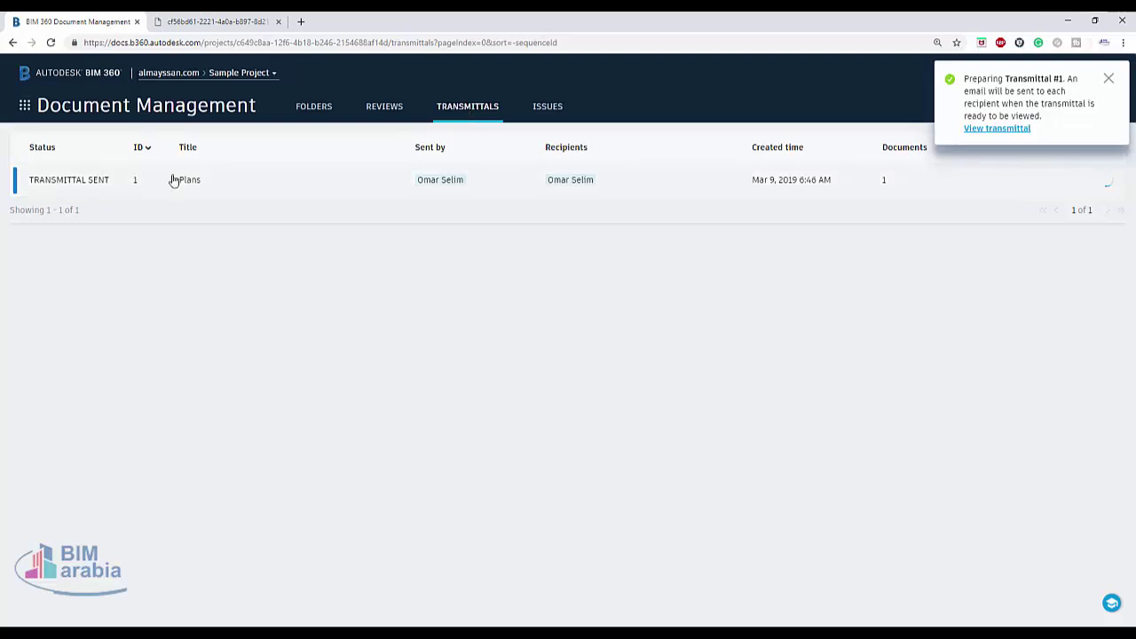
left_click(546, 114)
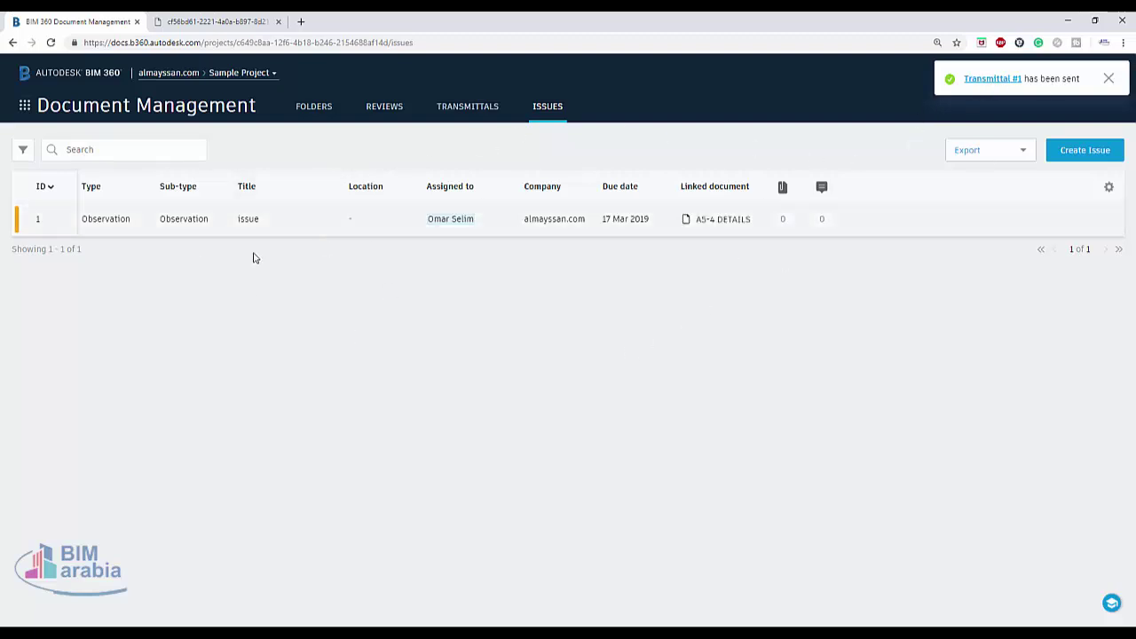
- Open issue #1, review its attachments and activity log, and show its status choices
left_click(149, 225)
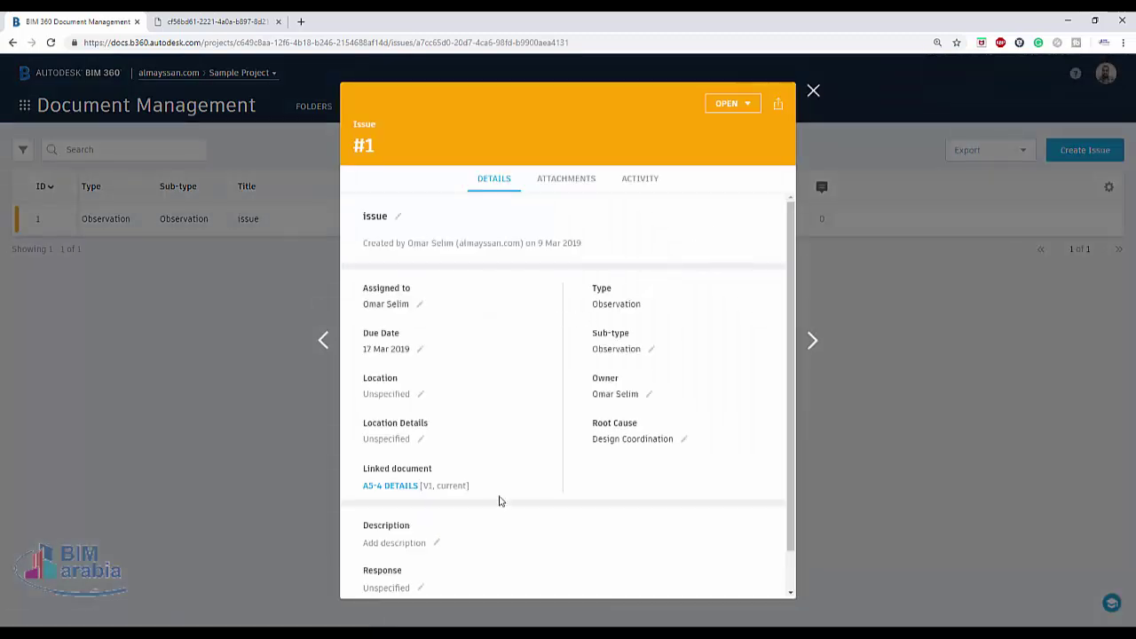
left_click(584, 182)
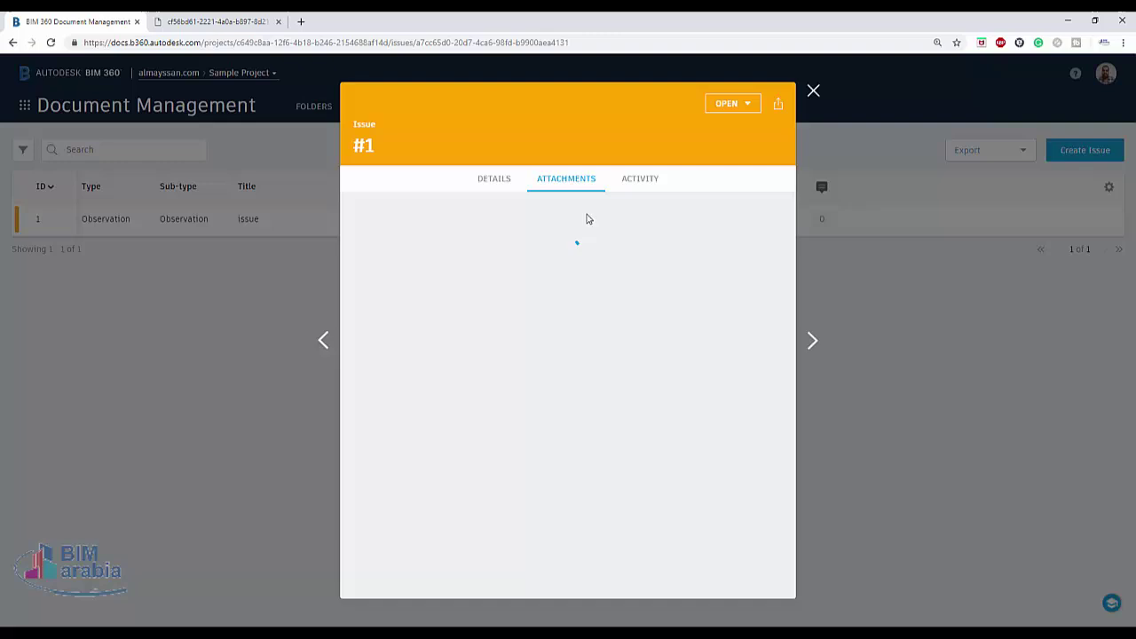
left_click(640, 180)
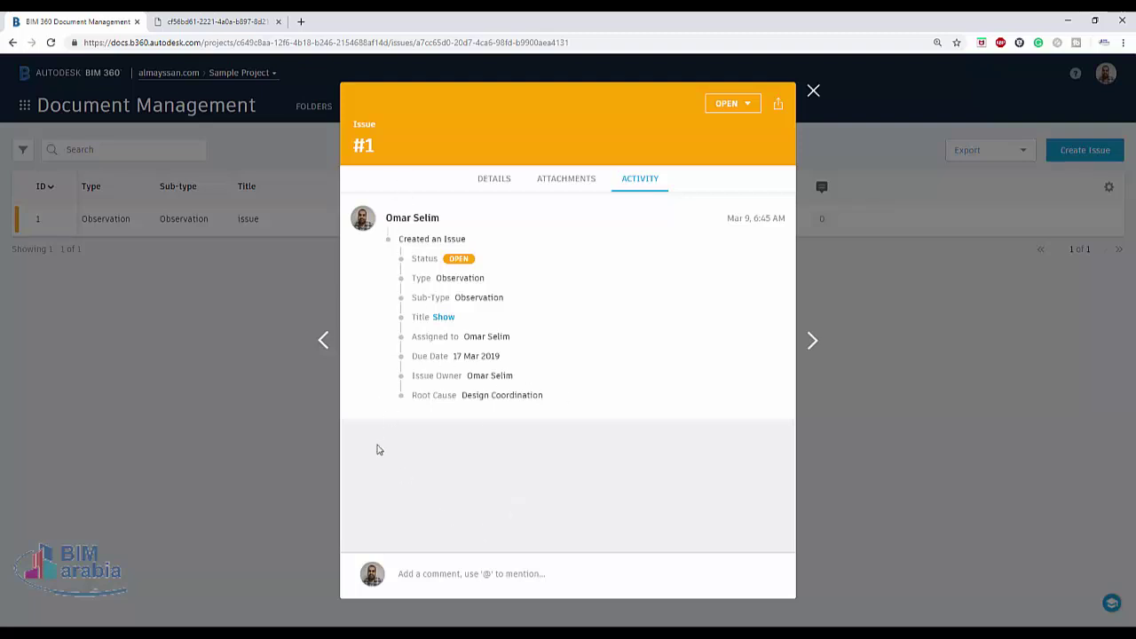
left_click(733, 104)
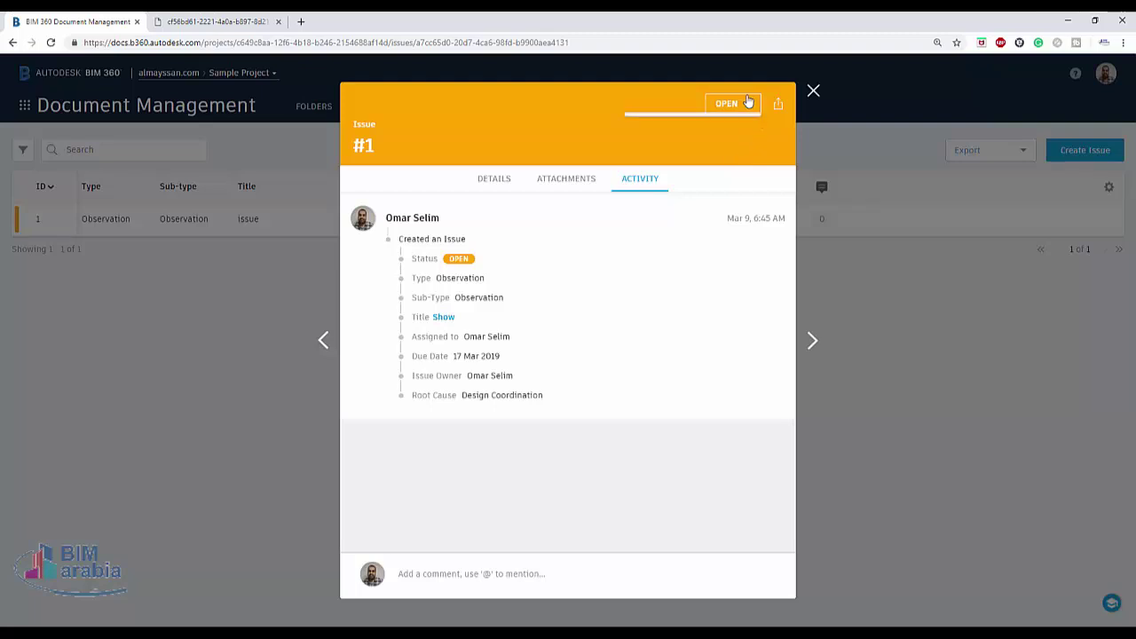